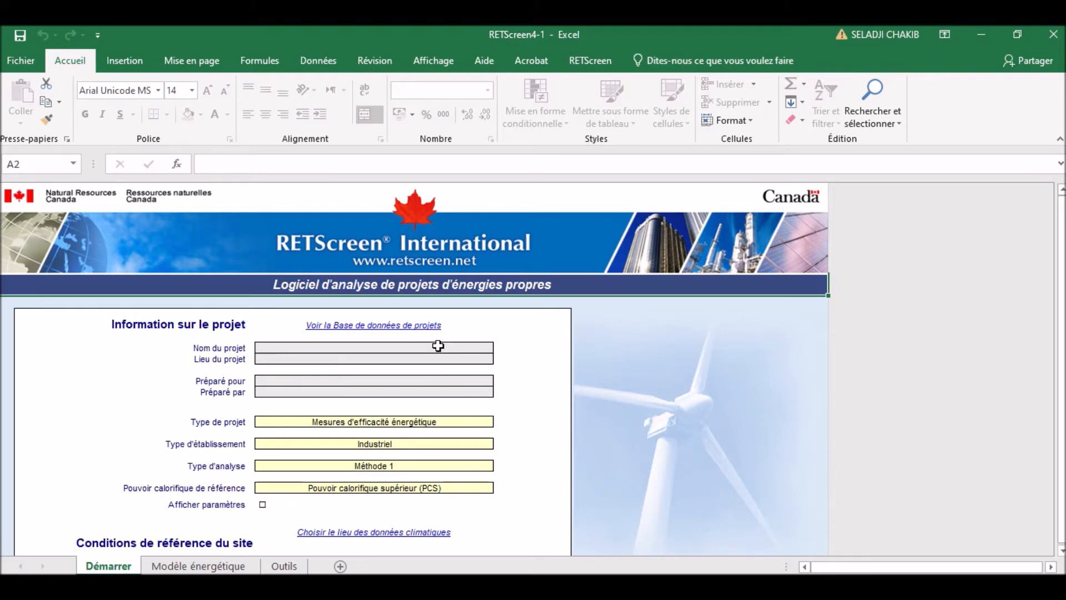
Step: Enter "PROJET L3 ENR" as the project name and "TLEMCEN" as the project location
{"action": "left_click", "coordinate": [438, 346]}
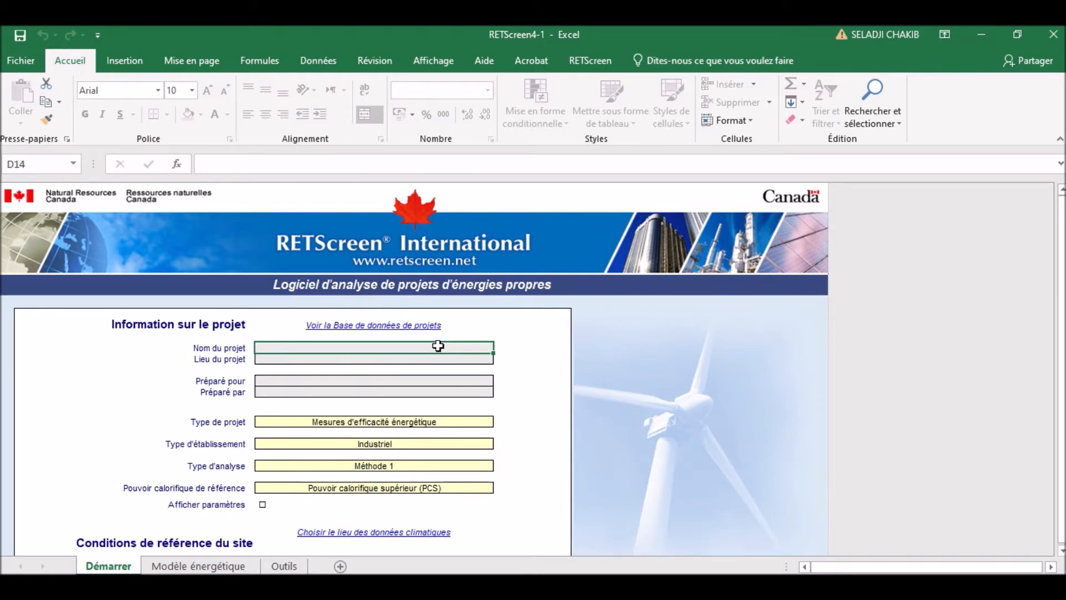
{"action": "type", "text": "PROJET L3 ENR"}
{"action": "left_click", "coordinate": [363, 359]}
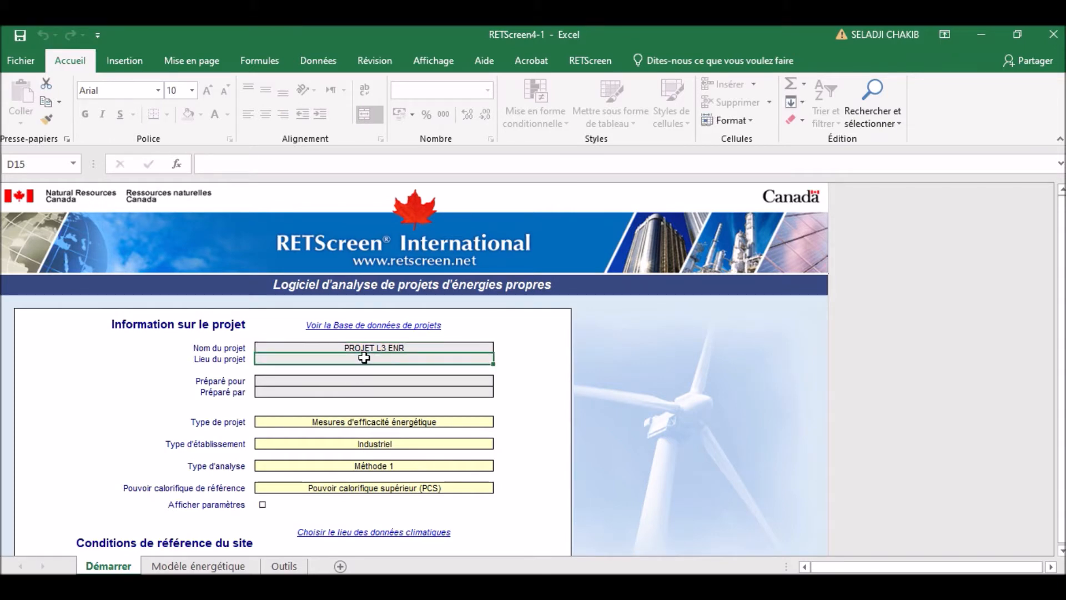
{"action": "type", "text": "TLEMCEN"}
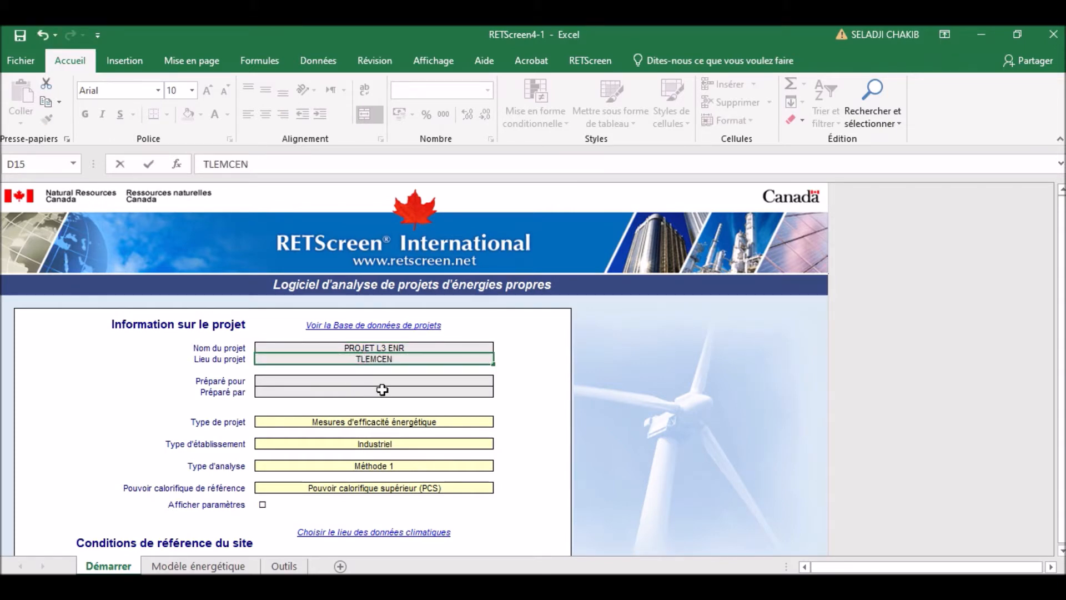
Step: Fill in "TLEMCEN" as whom the project is prepared for and "ETUDIANT EN L3" as who prepared it
{"action": "left_click", "coordinate": [366, 378]}
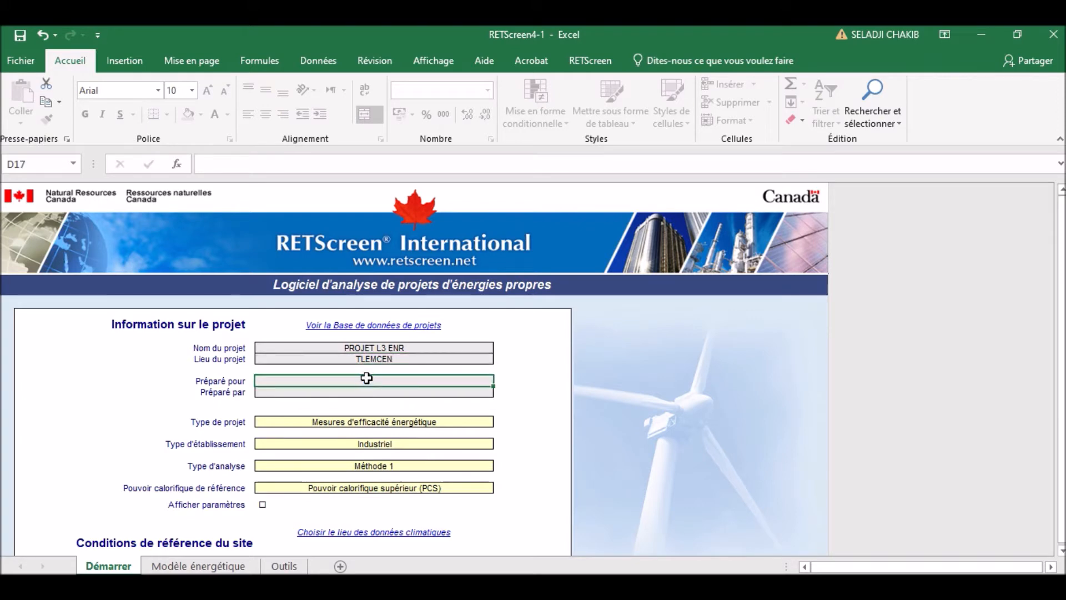
{"action": "type", "text": "TLEMCEN"}
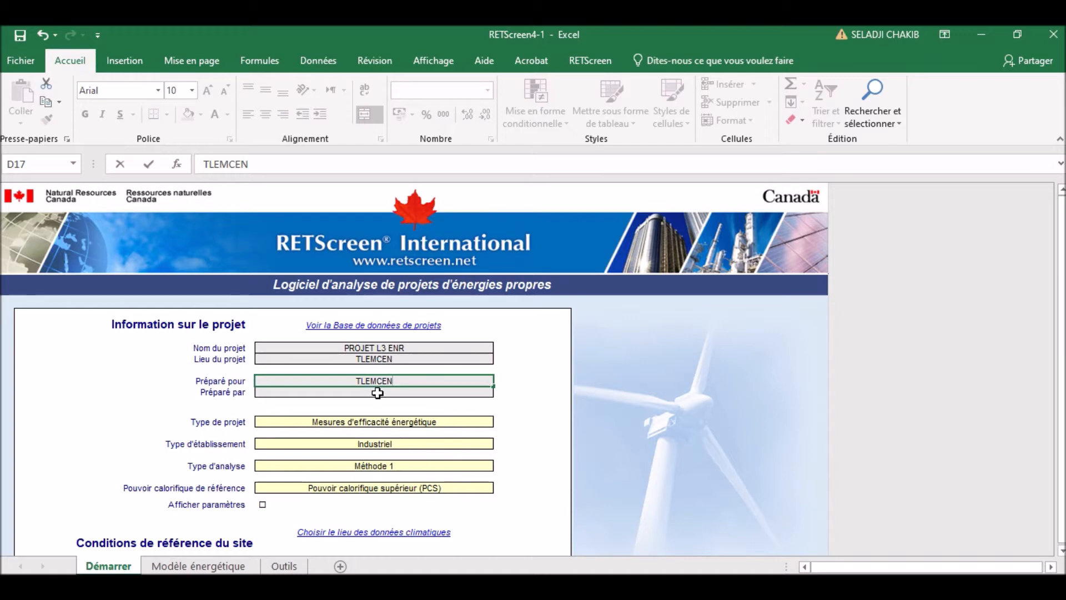
{"action": "left_click", "coordinate": [377, 393]}
{"action": "type", "text": "ETUDIANT EN L2"}
{"action": "key", "text": "BackSpace"}
{"action": "type", "text": "3"}
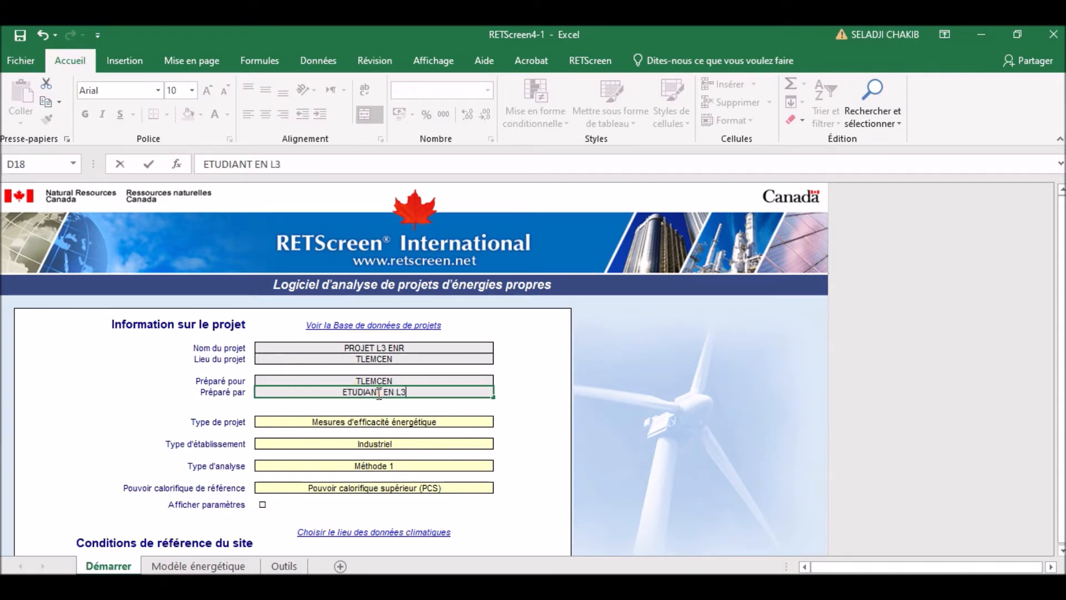
Step: Set the project type to Production d'électricité and the technology to Photovoltaïque
{"action": "left_click", "coordinate": [417, 426]}
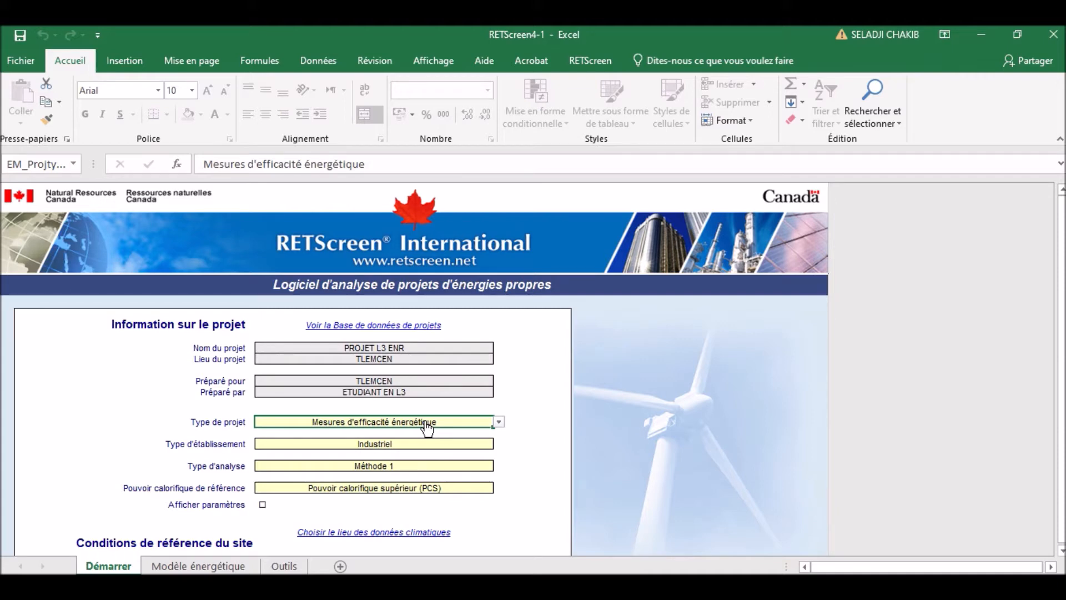
{"action": "left_click", "coordinate": [501, 425]}
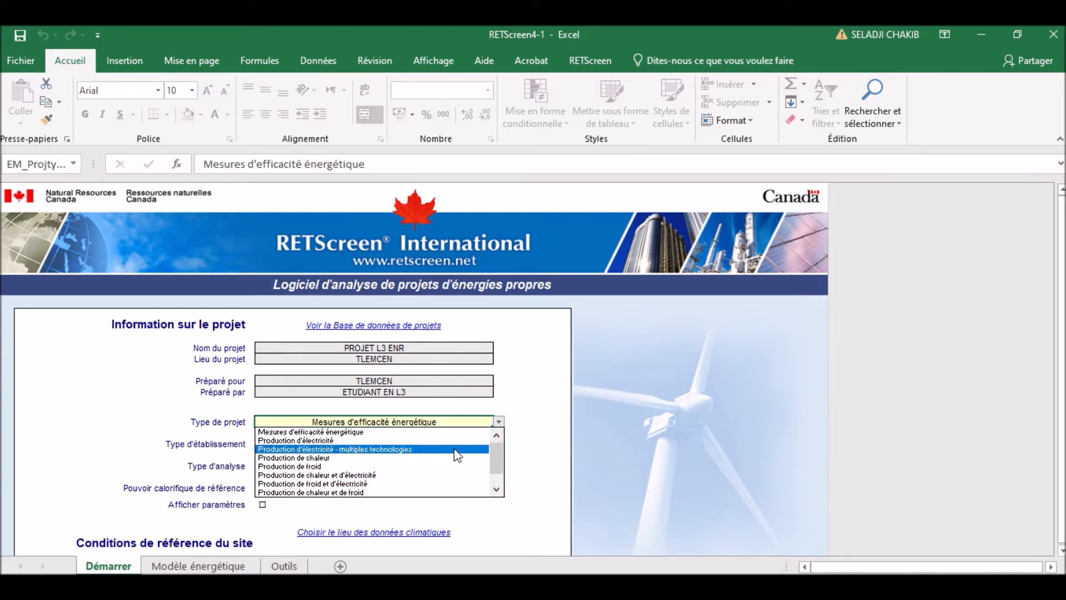
{"action": "left_click", "coordinate": [423, 444]}
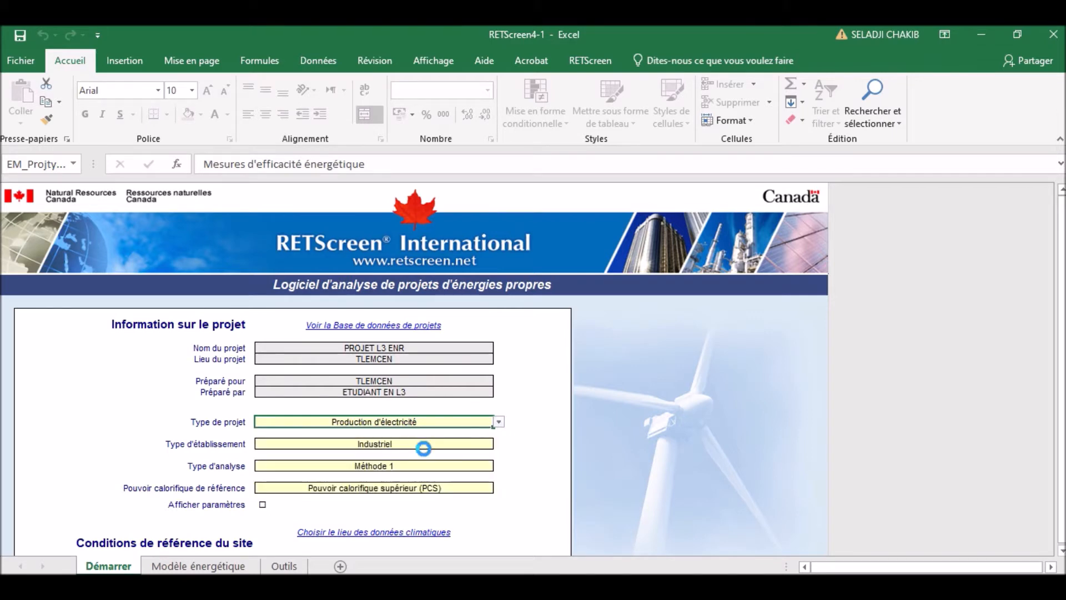
{"action": "left_click", "coordinate": [481, 447]}
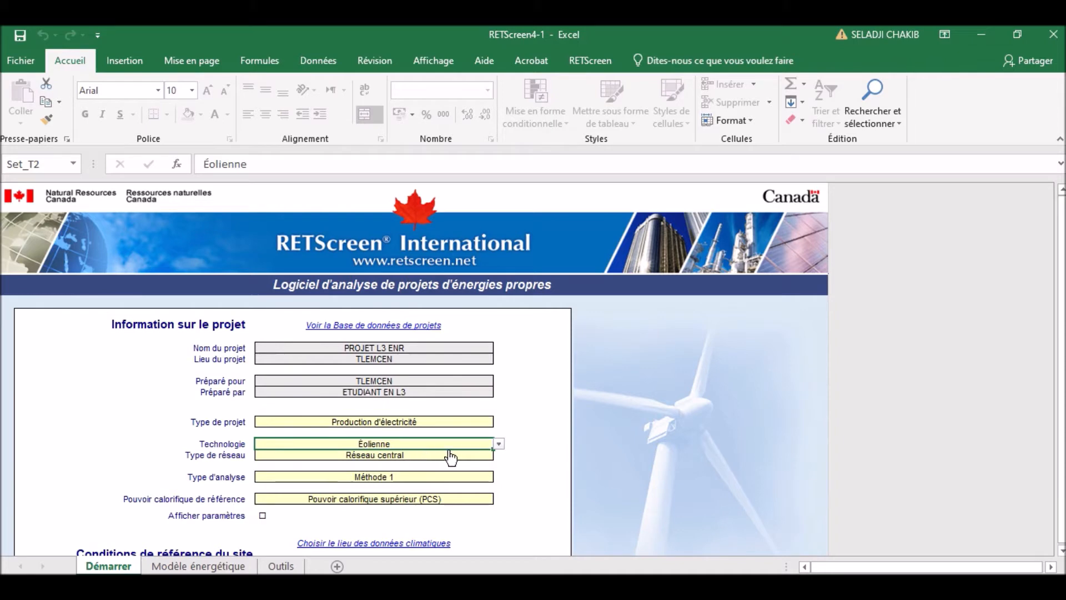
{"action": "left_click", "coordinate": [499, 444]}
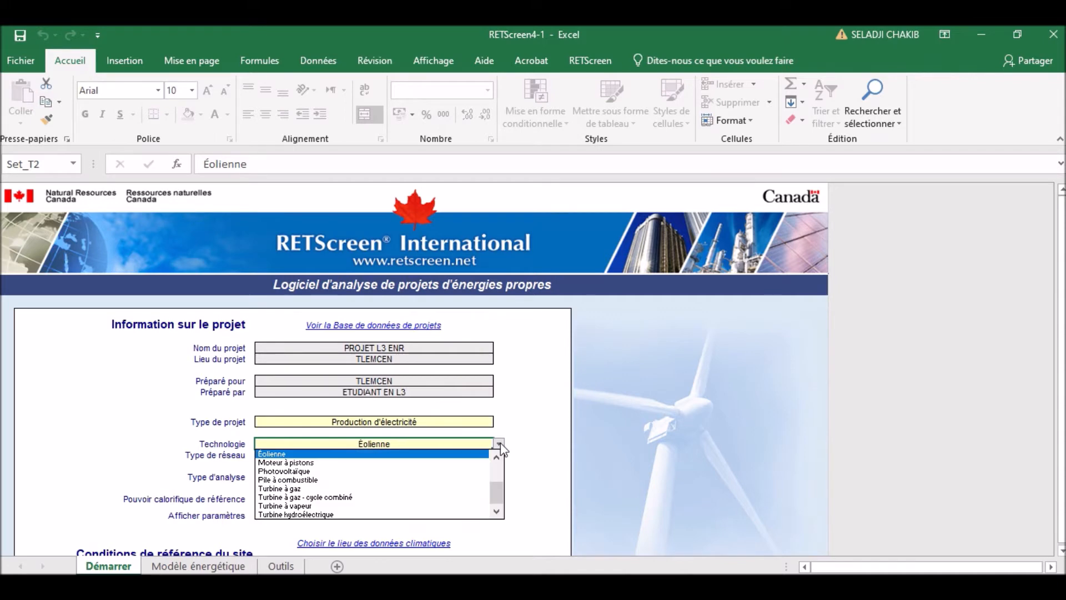
{"action": "left_click", "coordinate": [411, 478]}
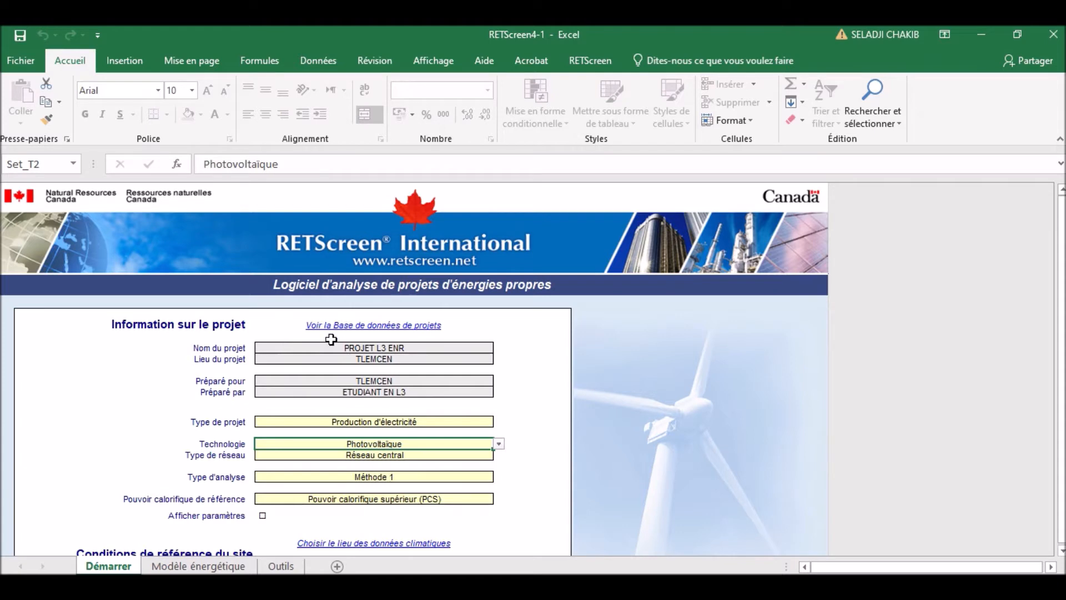
Step: View the project database's list of model projects, then close it without loading one
{"action": "left_click", "coordinate": [403, 327]}
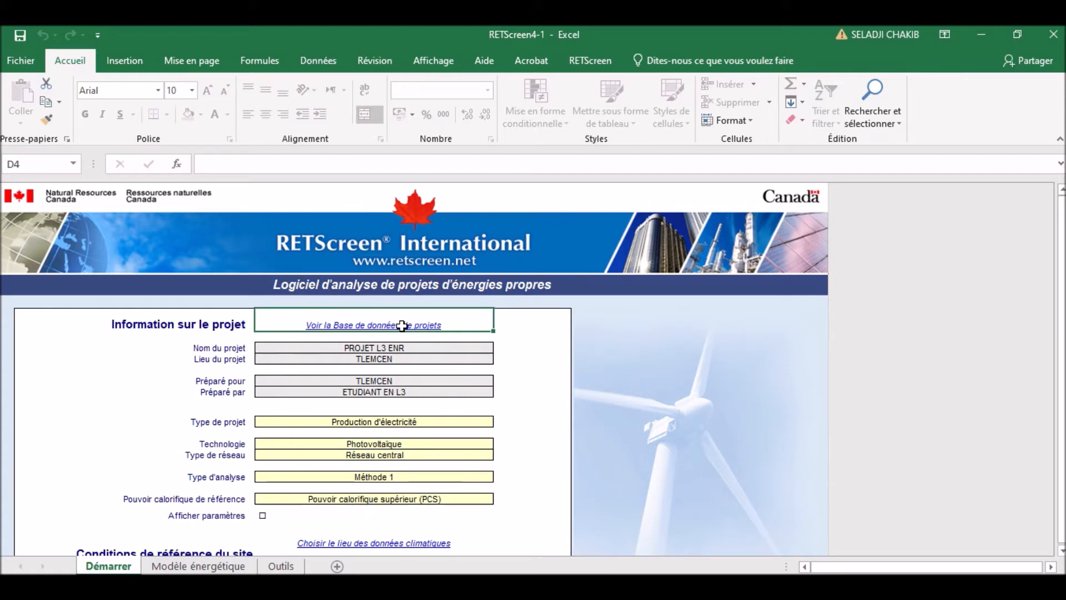
{"action": "left_click", "coordinate": [402, 326]}
{"action": "left_click", "coordinate": [397, 327]}
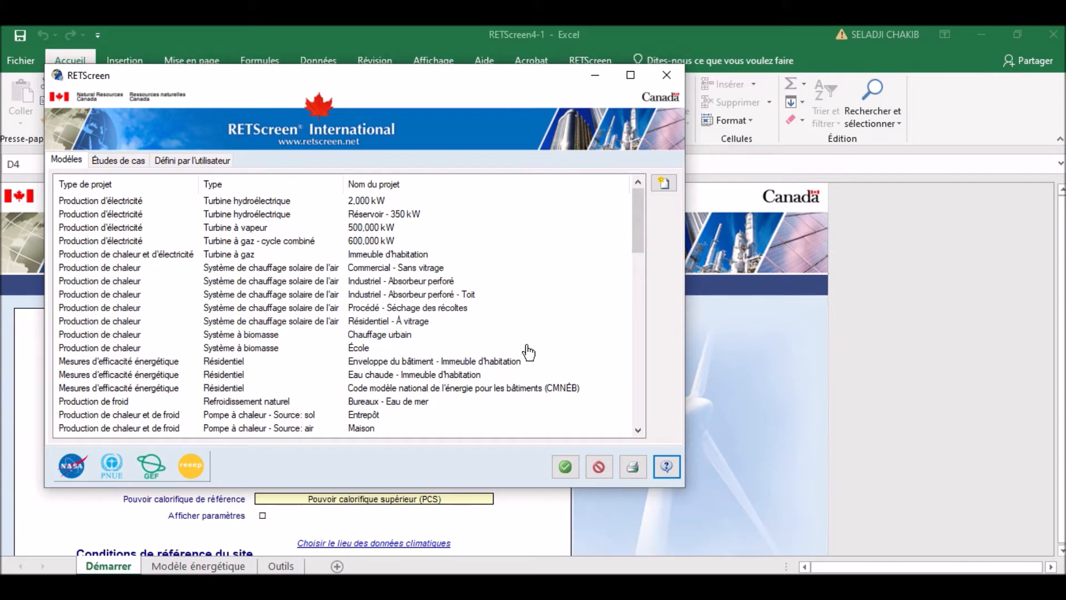
{"action": "left_click", "coordinate": [667, 76]}
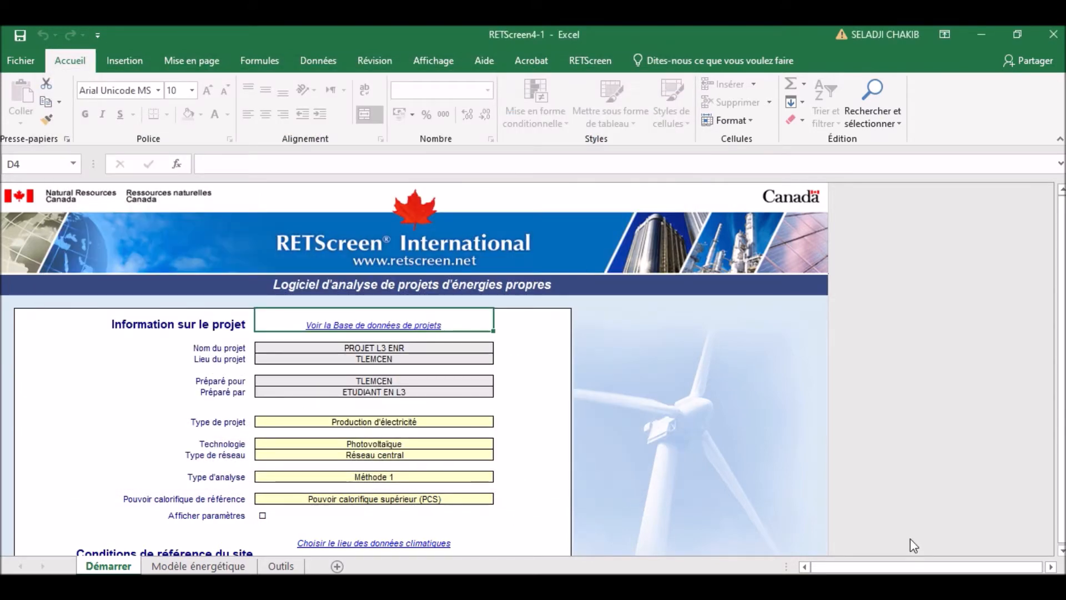
Step: Turn on Afficher paramètres and look through the available interface languages, keeping French - Français
{"action": "scroll", "coordinate": [527, 515], "scroll_direction": "down", "scroll_amount": 2}
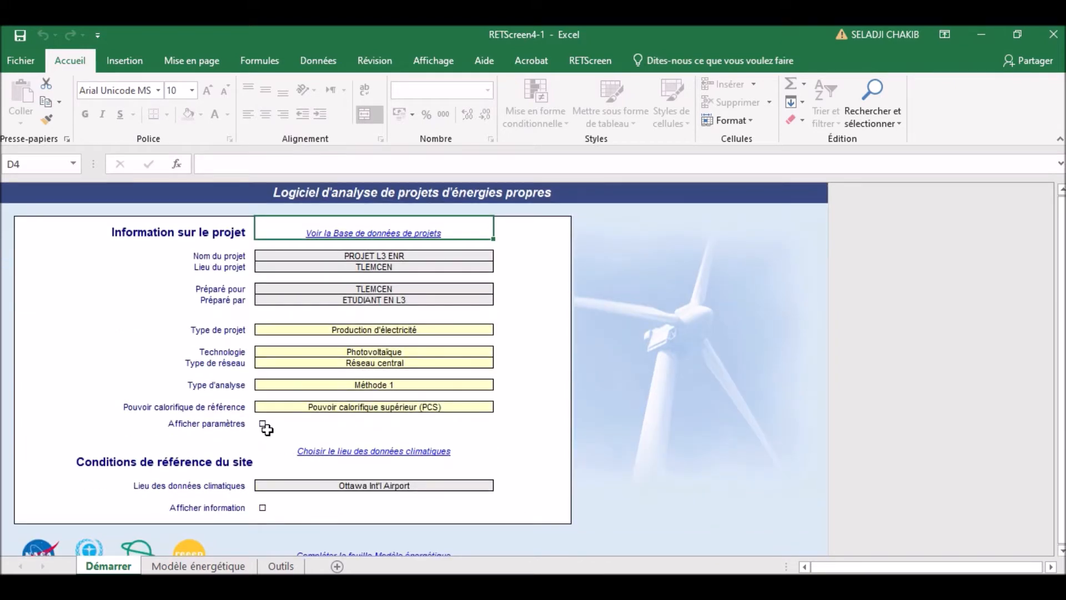
{"action": "left_click", "coordinate": [259, 423]}
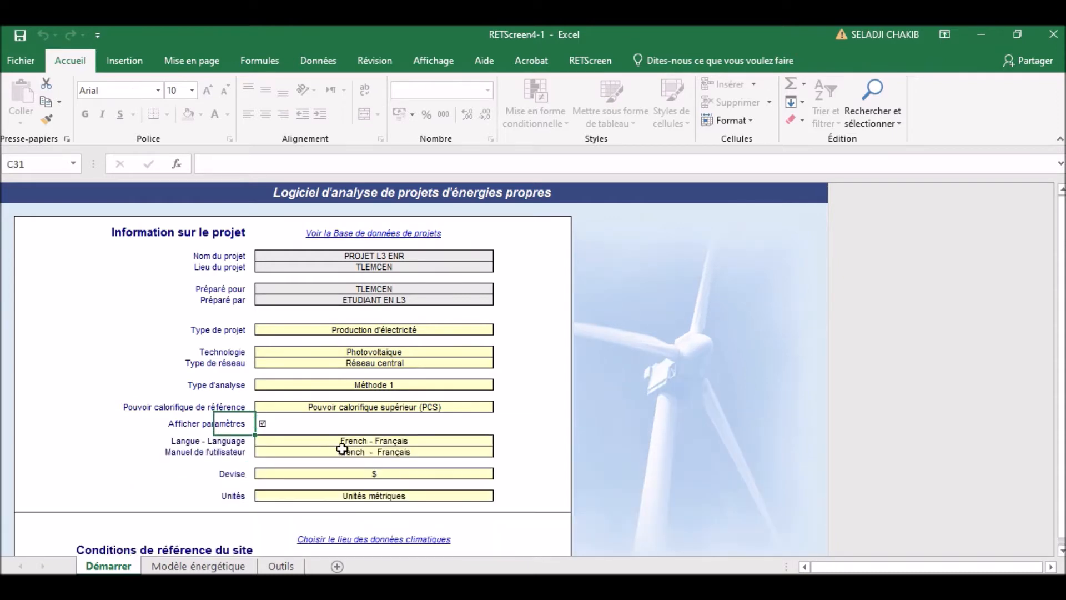
{"action": "left_click", "coordinate": [458, 442]}
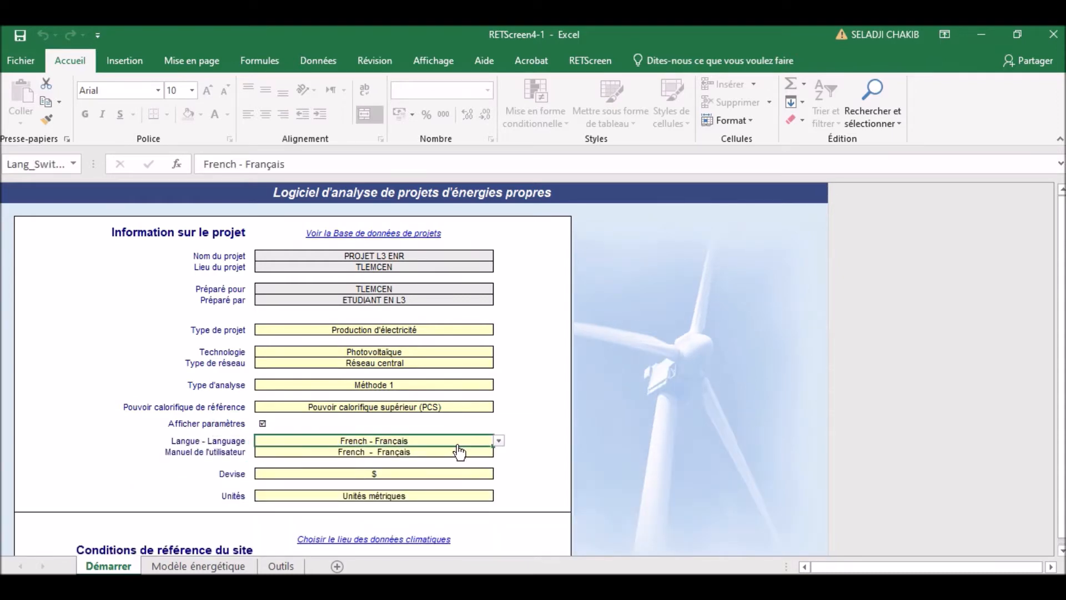
{"action": "left_click", "coordinate": [499, 442]}
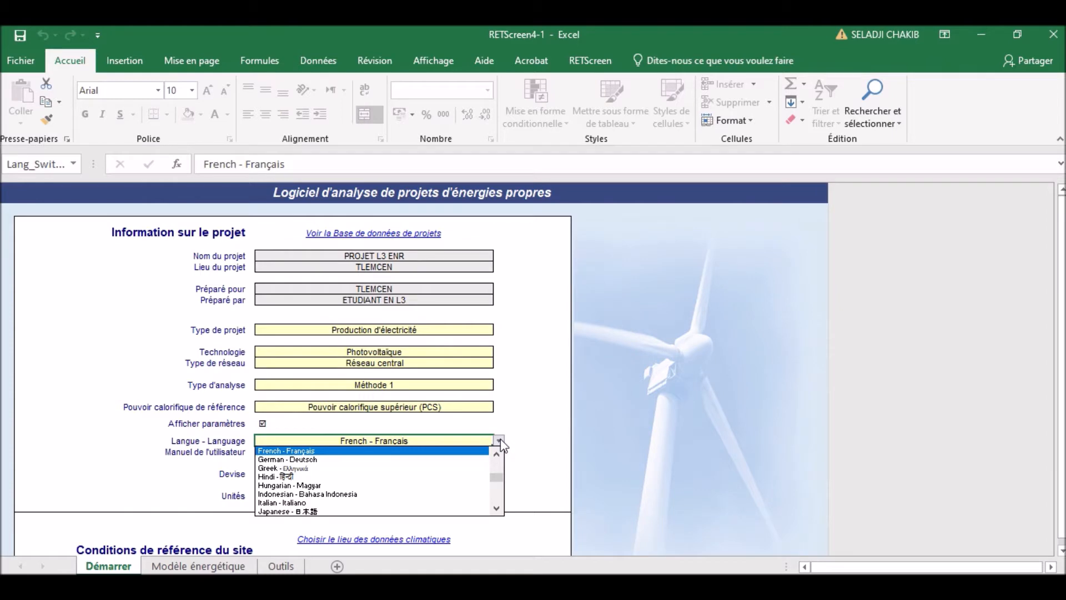
{"action": "left_click", "coordinate": [496, 509]}
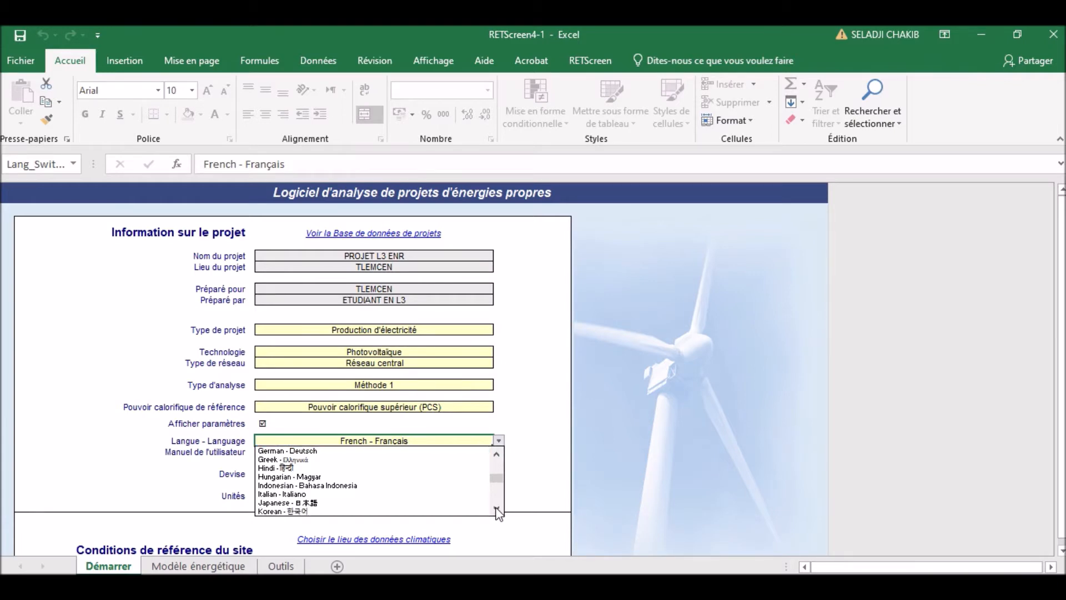
{"action": "left_click", "coordinate": [512, 484]}
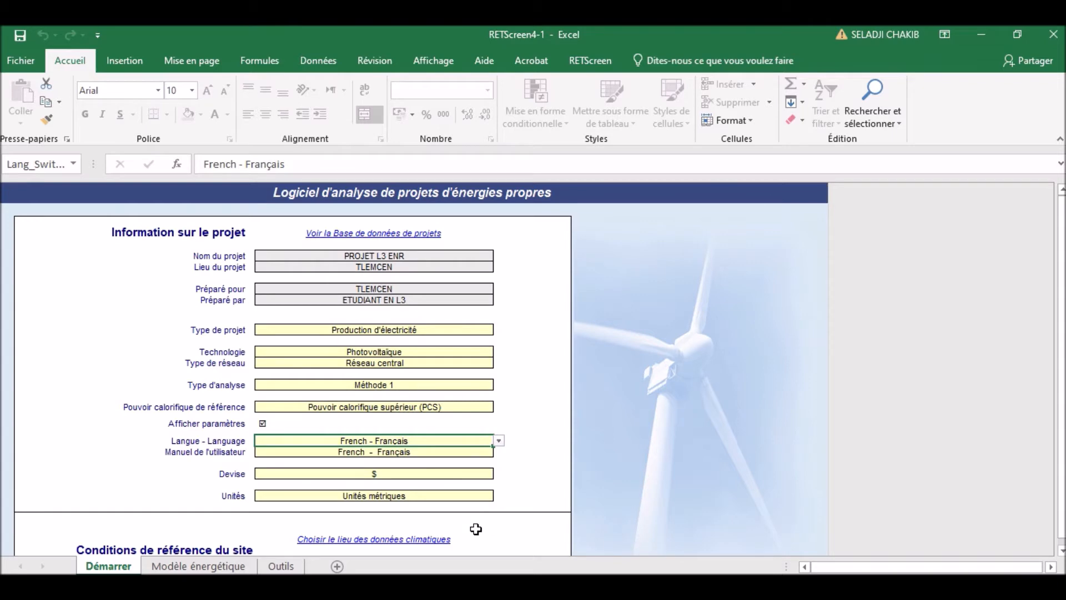
Step: Check the available unit systems, keeping Unités métriques
{"action": "left_click", "coordinate": [478, 497]}
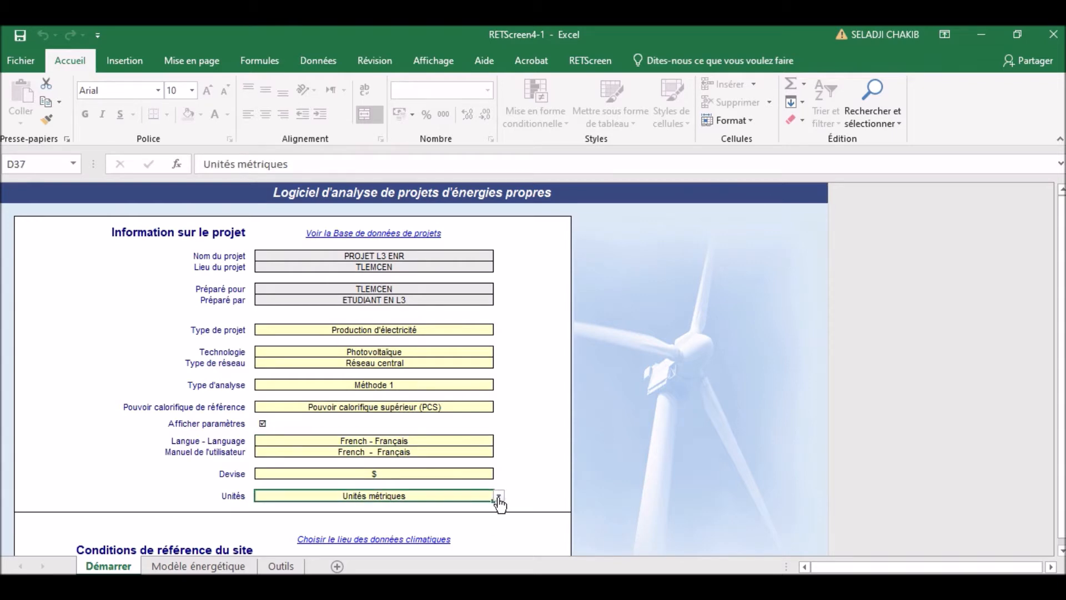
{"action": "left_click", "coordinate": [499, 498]}
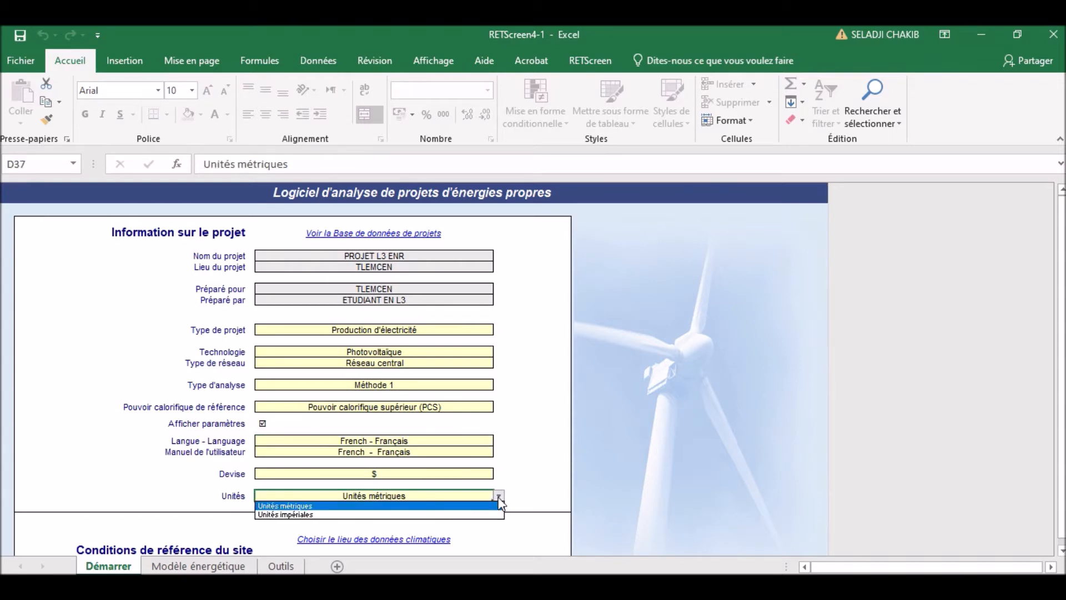
{"action": "left_click", "coordinate": [531, 482]}
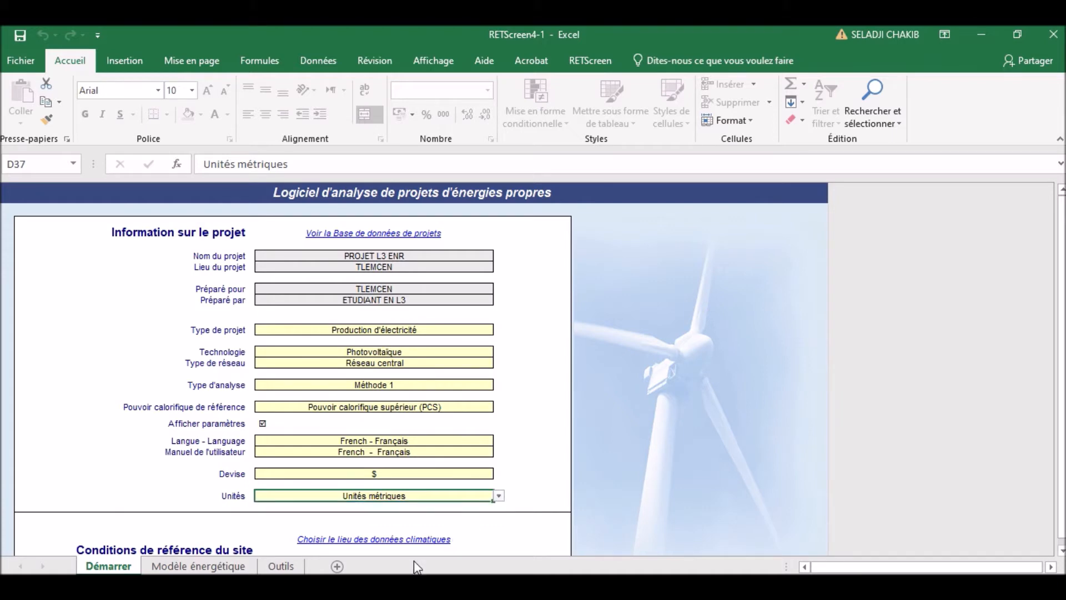
Step: Open the climate data location selection and set the country to Algérie
{"action": "left_click", "coordinate": [389, 543]}
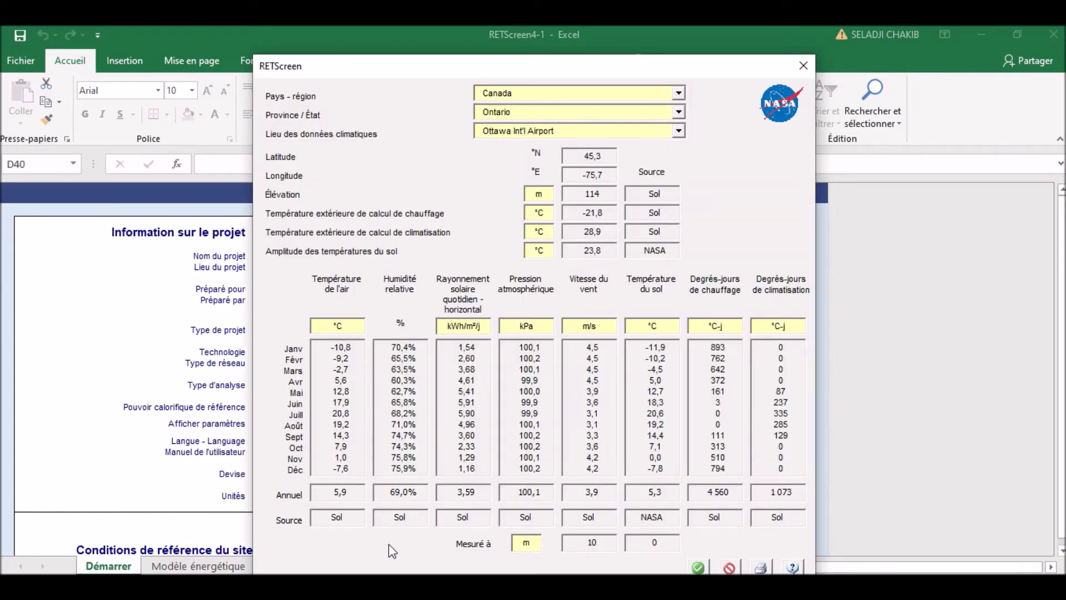
{"action": "left_click", "coordinate": [680, 94]}
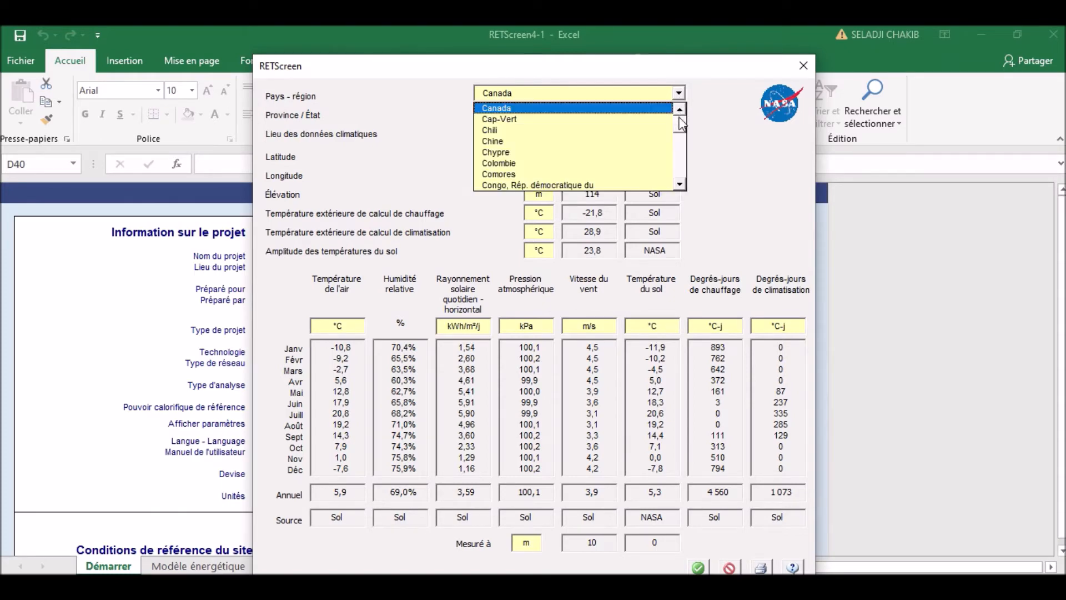
{"action": "scroll", "coordinate": [682, 123], "scroll_direction": "up", "scroll_amount": 2}
{"action": "scroll", "coordinate": [682, 124], "scroll_direction": "up", "scroll_amount": 2}
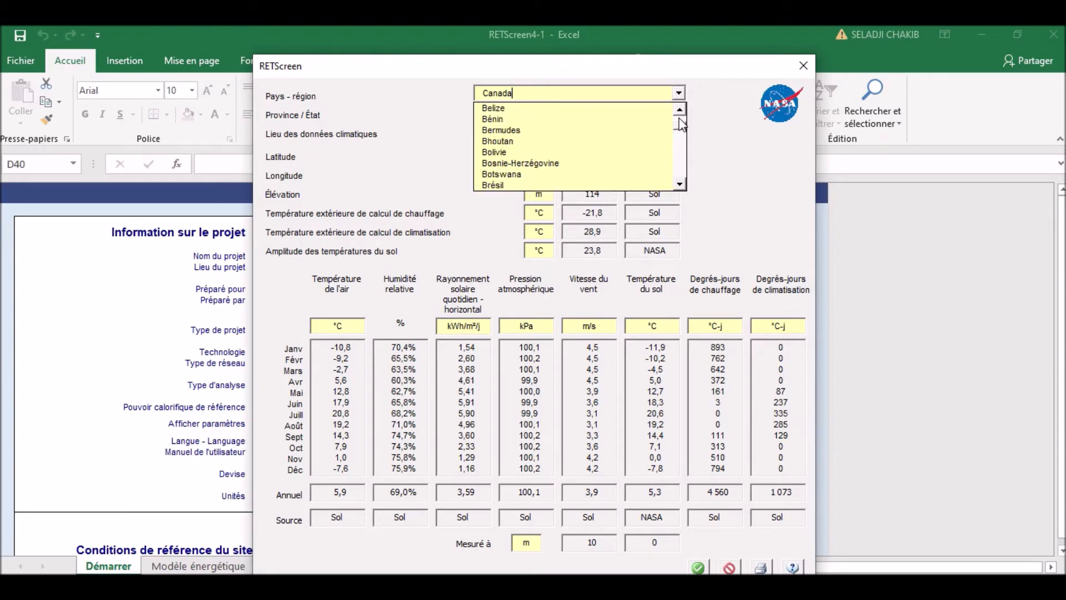
{"action": "scroll", "coordinate": [682, 123], "scroll_direction": "up", "scroll_amount": 2}
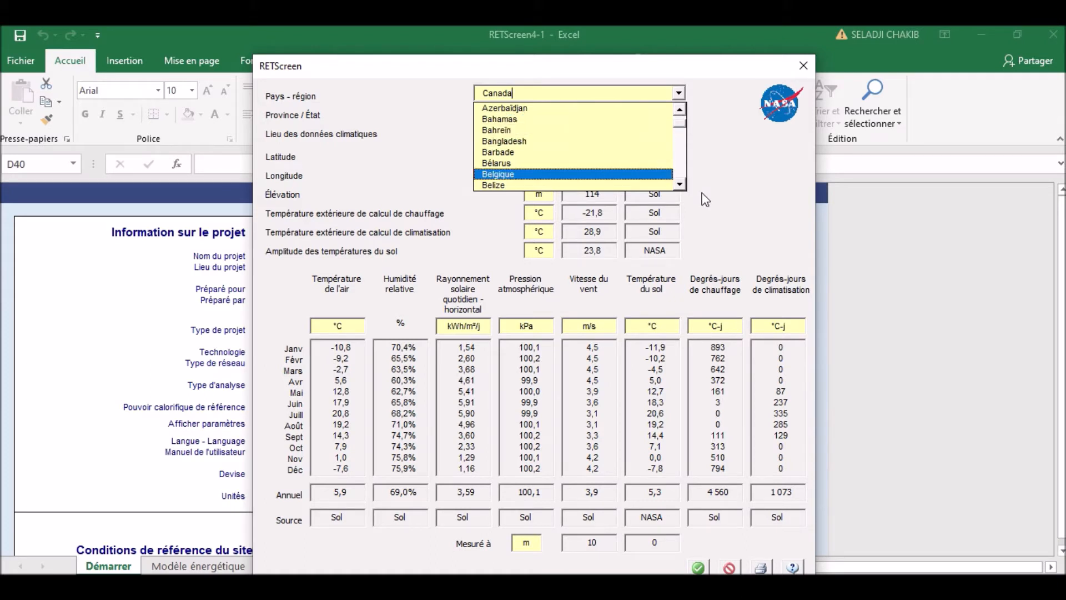
{"action": "left_click", "coordinate": [680, 109]}
{"action": "left_click", "coordinate": [680, 109]}
{"action": "left_click", "coordinate": [680, 110]}
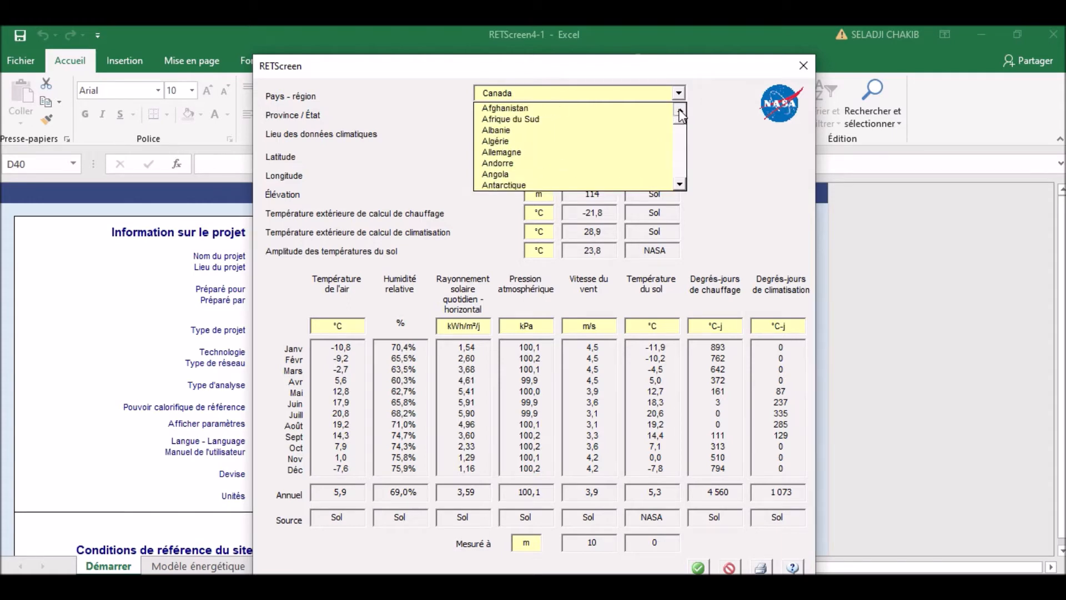
{"action": "left_click", "coordinate": [528, 142]}
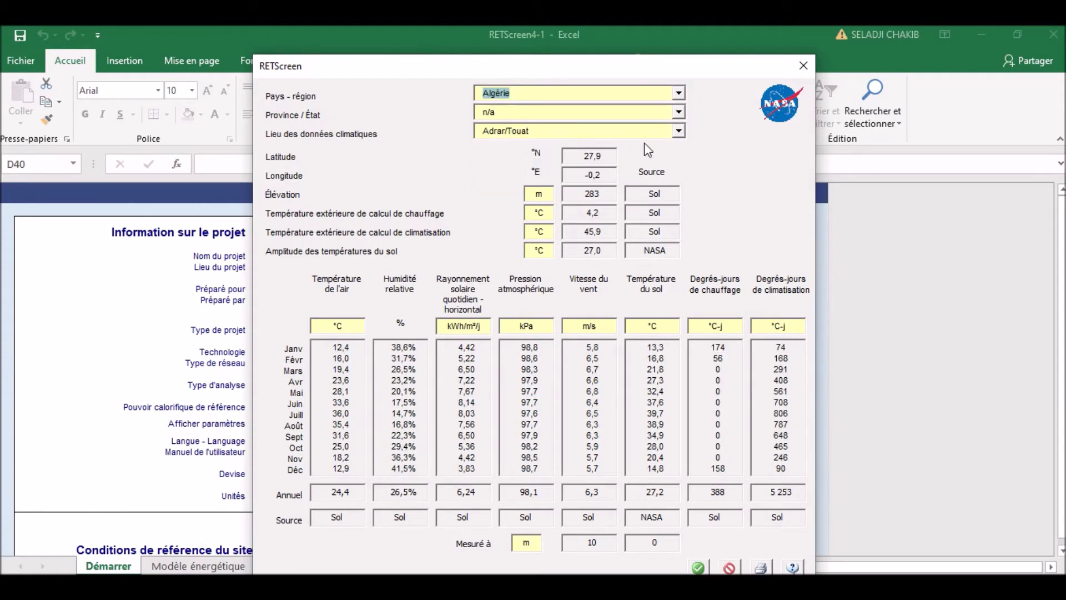
Step: Choose Tlemcen/Zenata as the climate data location
{"action": "left_click", "coordinate": [679, 131]}
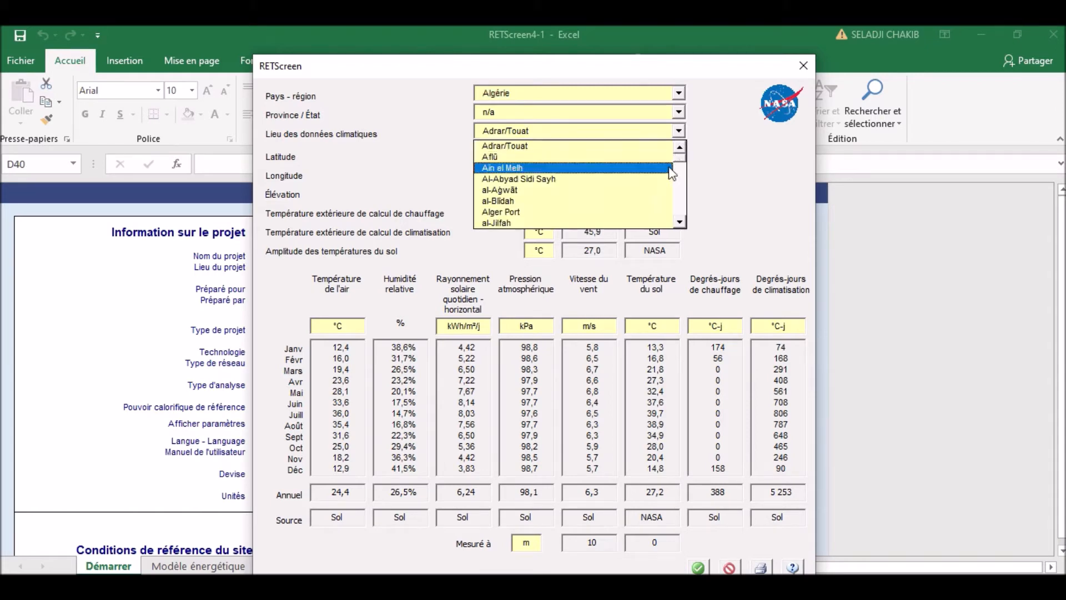
{"action": "scroll", "coordinate": [684, 203], "scroll_direction": "down", "scroll_amount": 5}
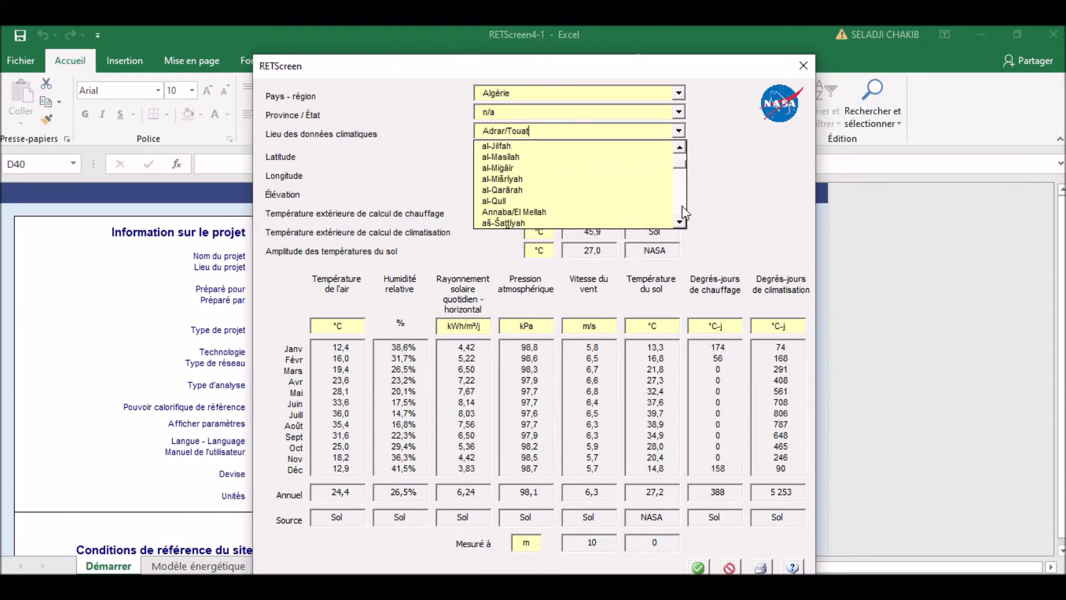
{"action": "scroll", "coordinate": [682, 206], "scroll_direction": "down", "scroll_amount": 6}
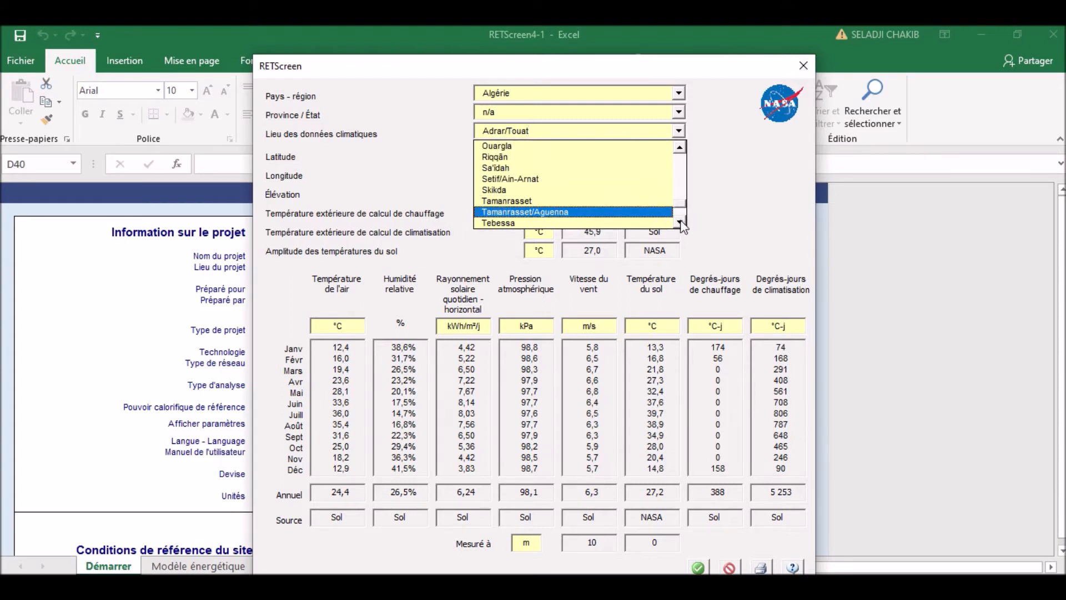
{"action": "left_click", "coordinate": [680, 222]}
{"action": "left_click", "coordinate": [680, 222]}
{"action": "left_click", "coordinate": [680, 222]}
{"action": "left_click", "coordinate": [680, 222]}
{"action": "left_click", "coordinate": [680, 222]}
{"action": "left_click", "coordinate": [680, 222]}
{"action": "left_click", "coordinate": [546, 200]}
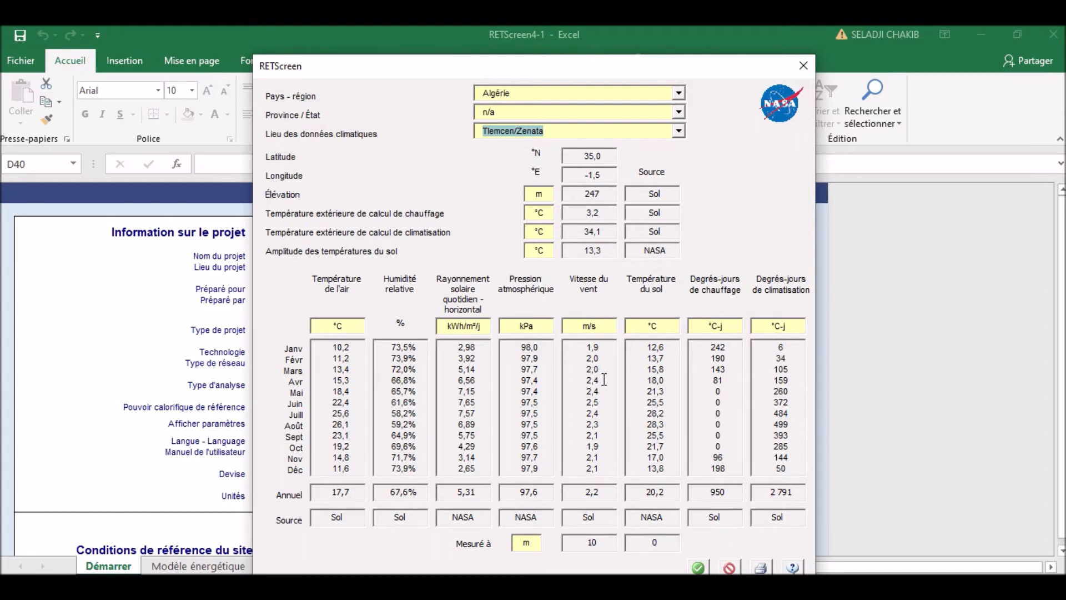
{"action": "left_click", "coordinate": [655, 380]}
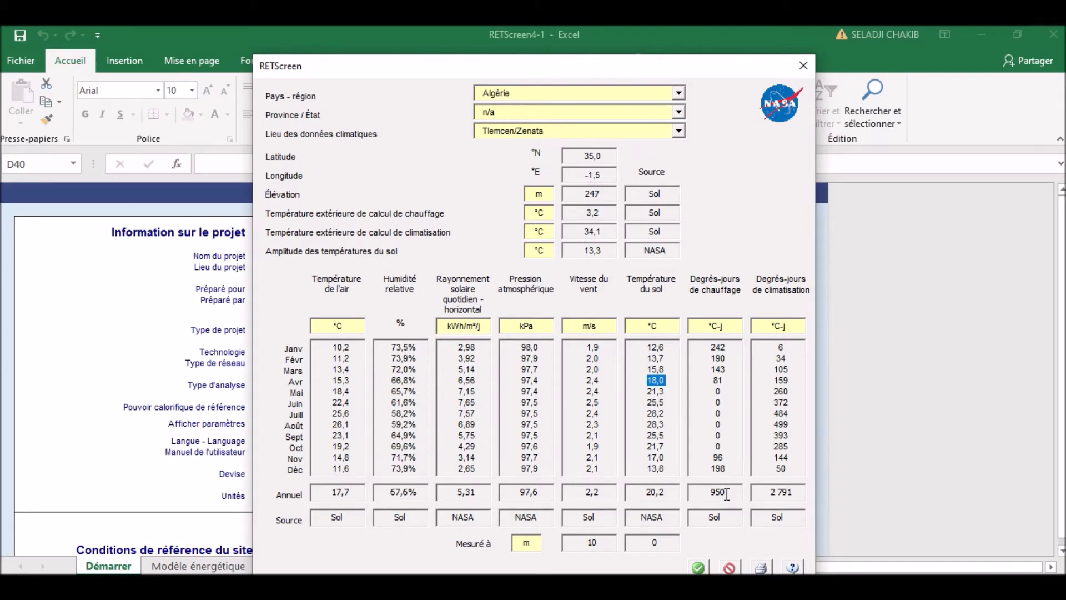
Step: Accept the Tlemcen/Zenata climate data and turn on Afficher information to review the site's monthly climate table
{"action": "left_click", "coordinate": [696, 568]}
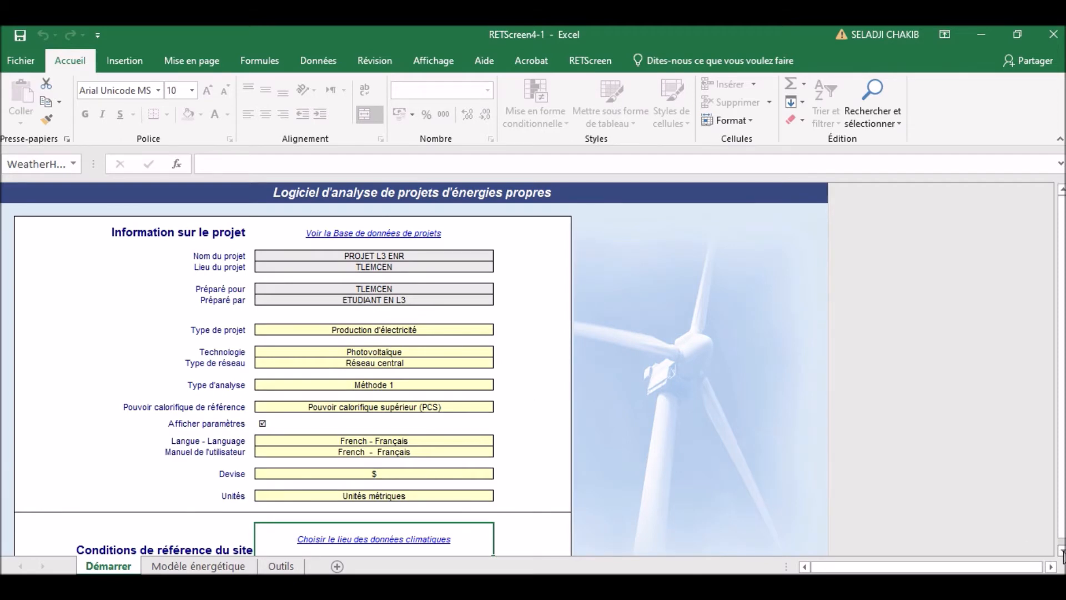
{"action": "left_click", "coordinate": [1061, 550]}
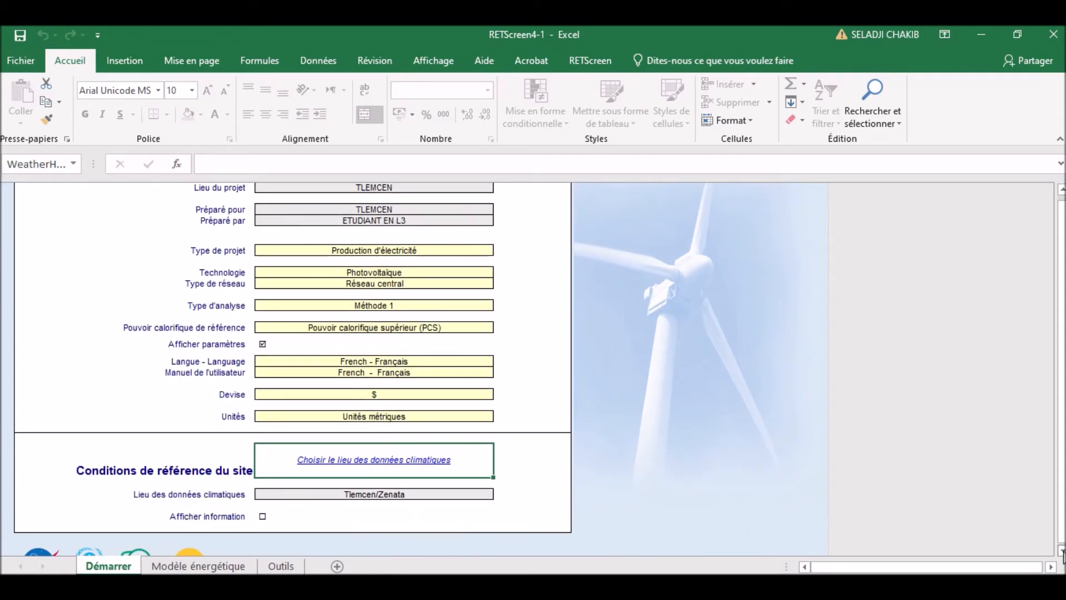
{"action": "left_click", "coordinate": [1061, 549]}
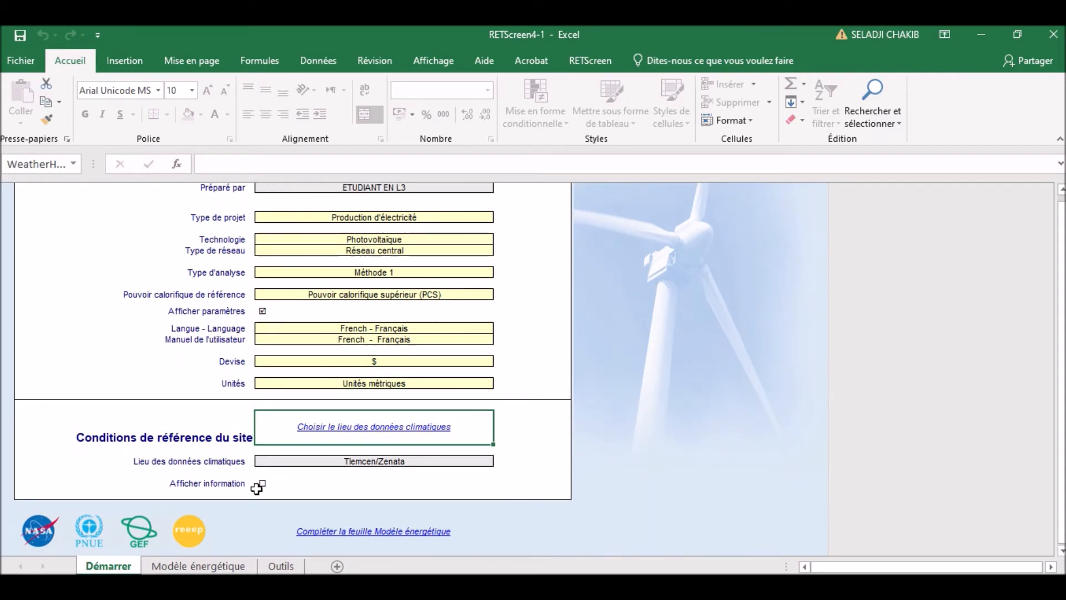
{"action": "left_click", "coordinate": [262, 484]}
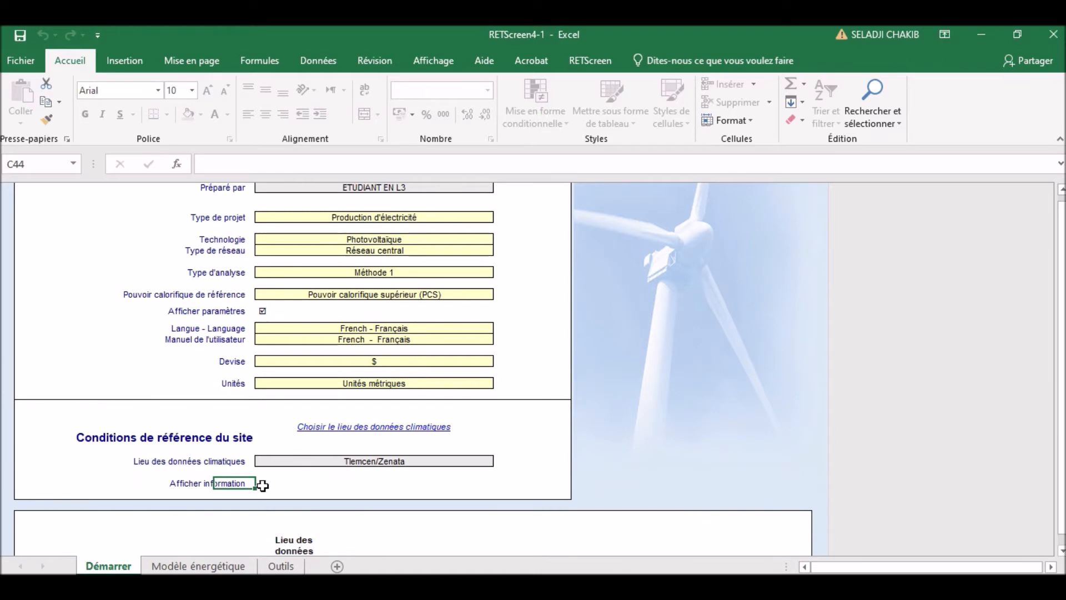
{"action": "left_click", "coordinate": [1061, 550]}
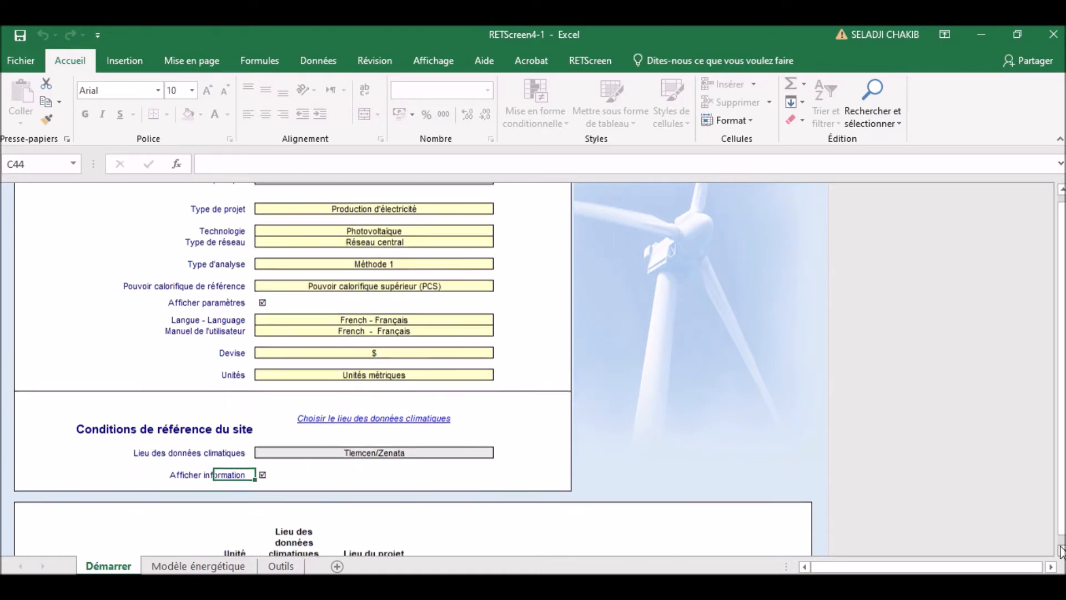
{"action": "scroll", "coordinate": [1061, 550], "scroll_direction": "down", "scroll_amount": 8}
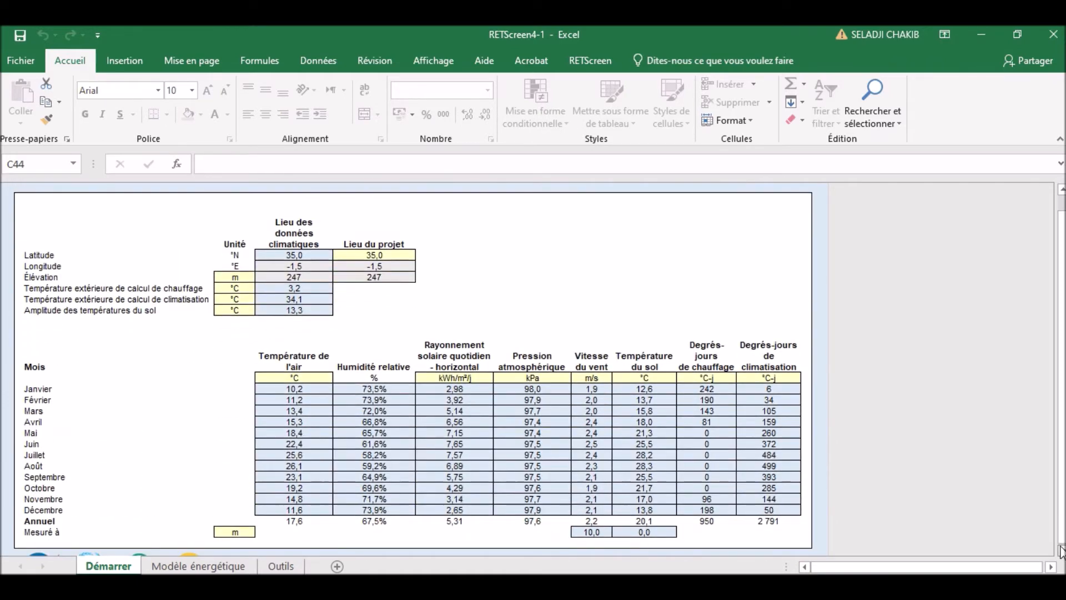
{"action": "scroll", "coordinate": [1061, 550], "scroll_direction": "down", "scroll_amount": 2}
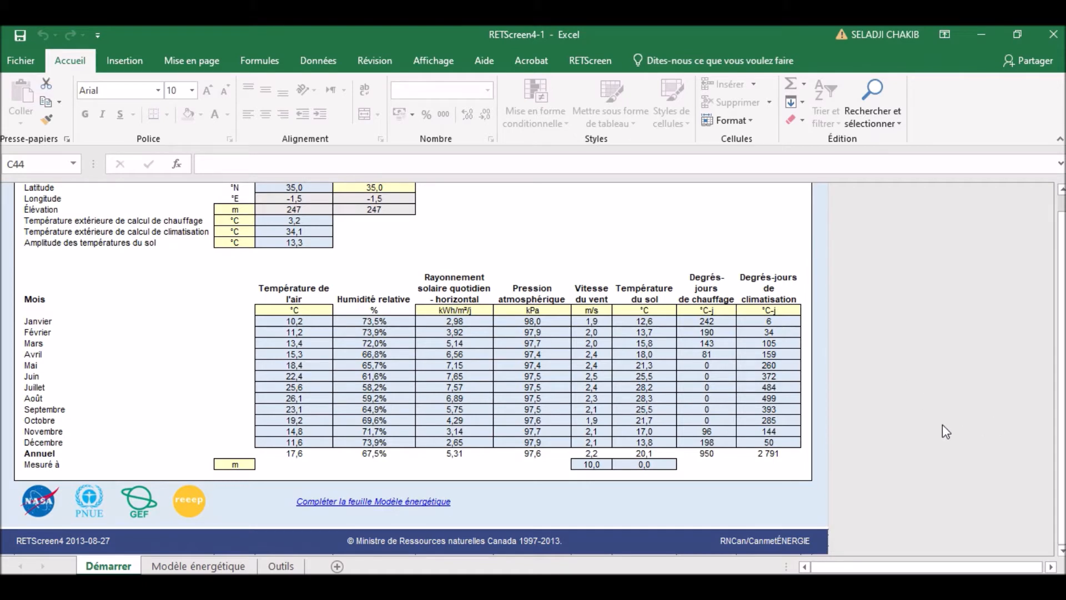
Step: Open the Modèle énergétique sheet and preview the Méthode 2 analysis, returning the analysis type to Méthode 1
{"action": "left_click", "coordinate": [392, 505]}
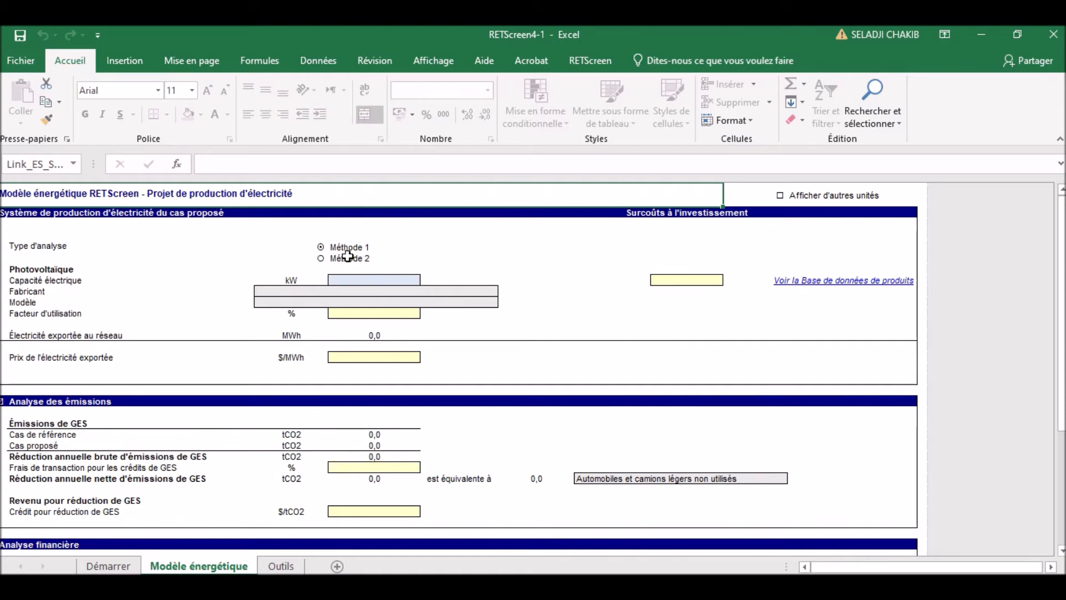
{"action": "left_click", "coordinate": [329, 260]}
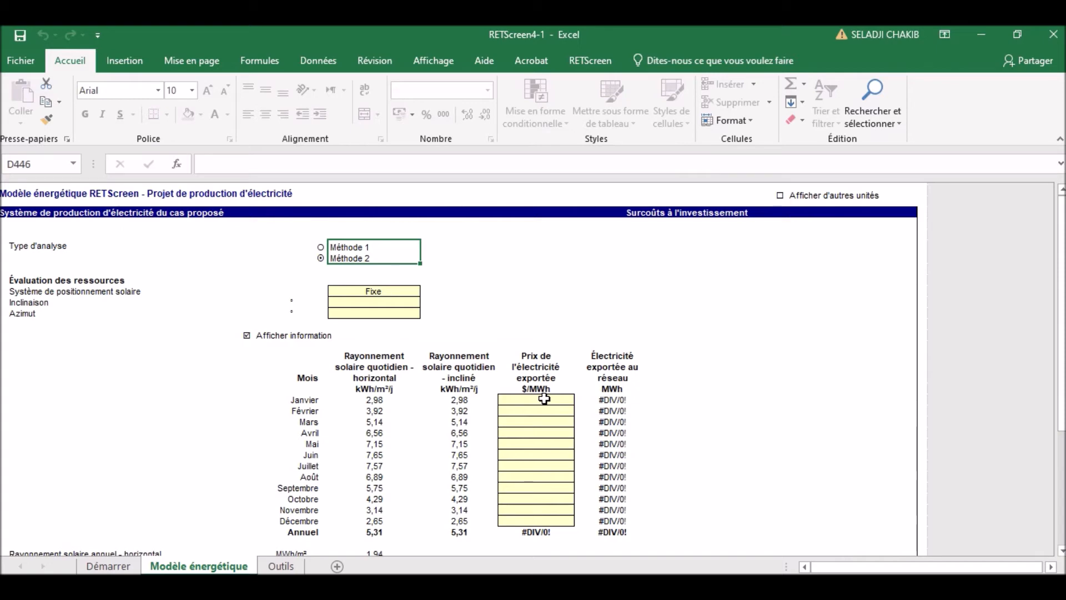
{"action": "left_click", "coordinate": [319, 247]}
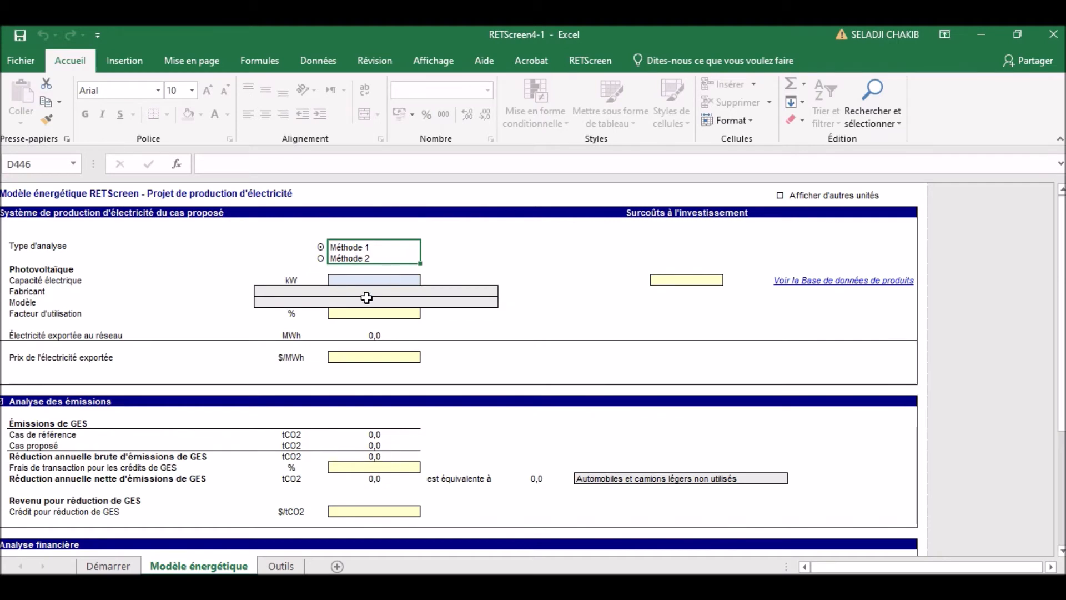
Step: Open the product database for the photovoltaic capacity and set the module type to poly-Si
{"action": "left_click", "coordinate": [377, 281]}
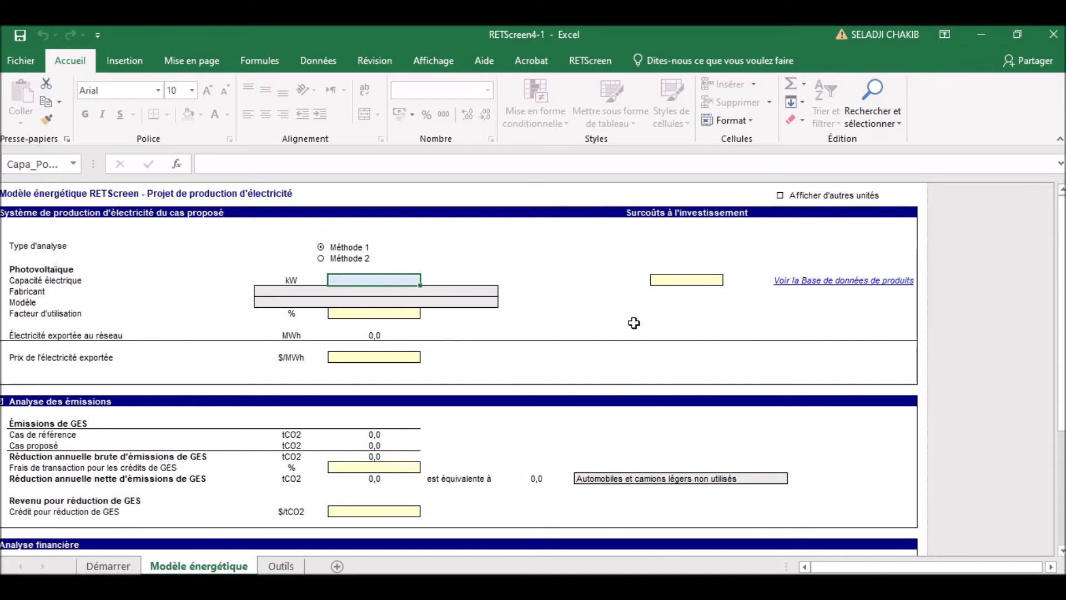
{"action": "left_click", "coordinate": [814, 281]}
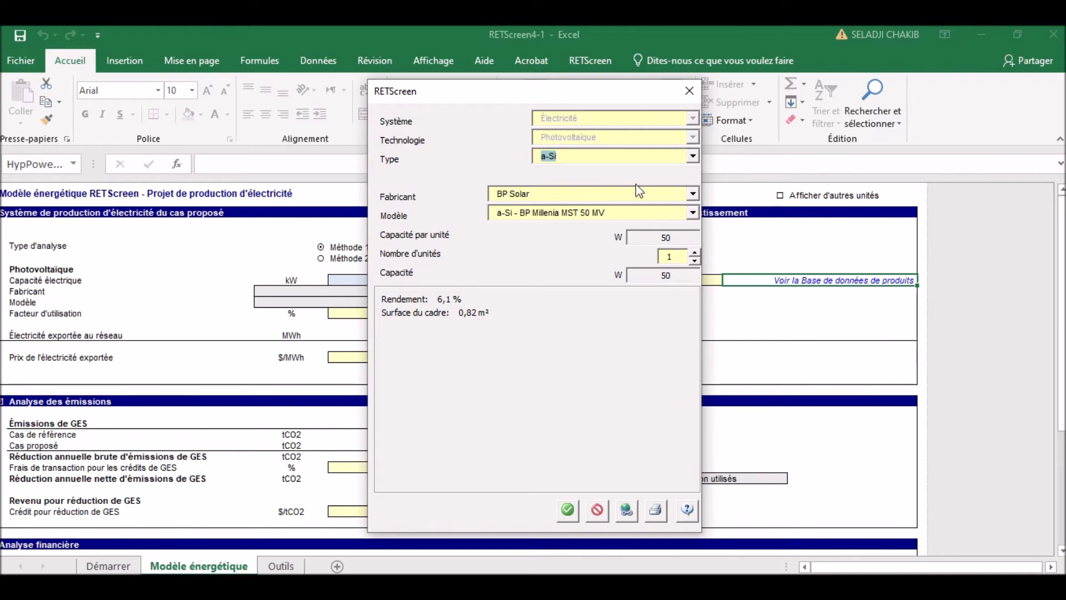
{"action": "left_click", "coordinate": [692, 194]}
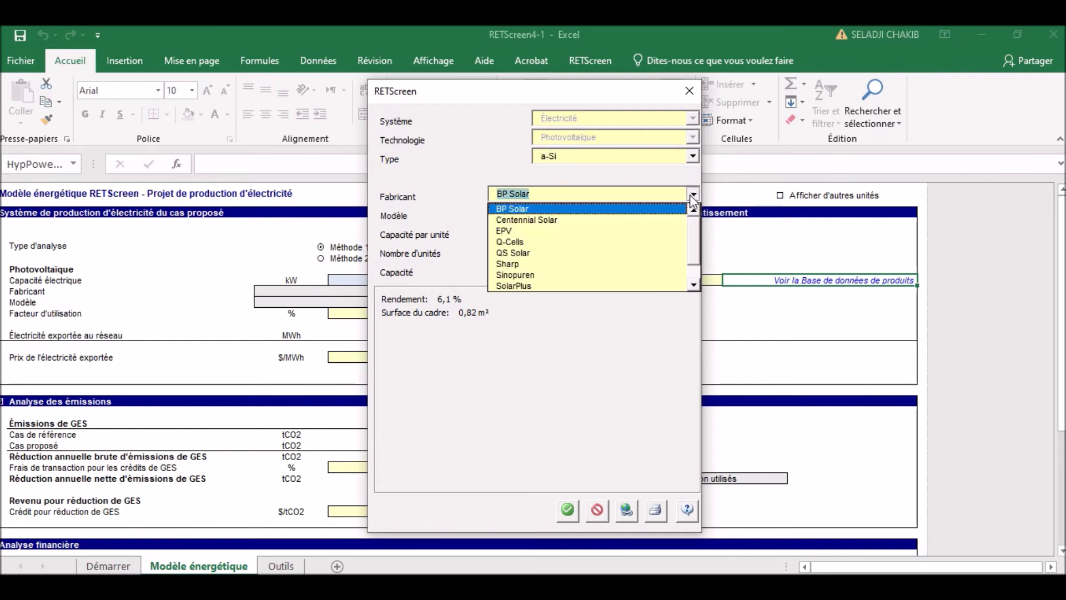
{"action": "left_click", "coordinate": [693, 155]}
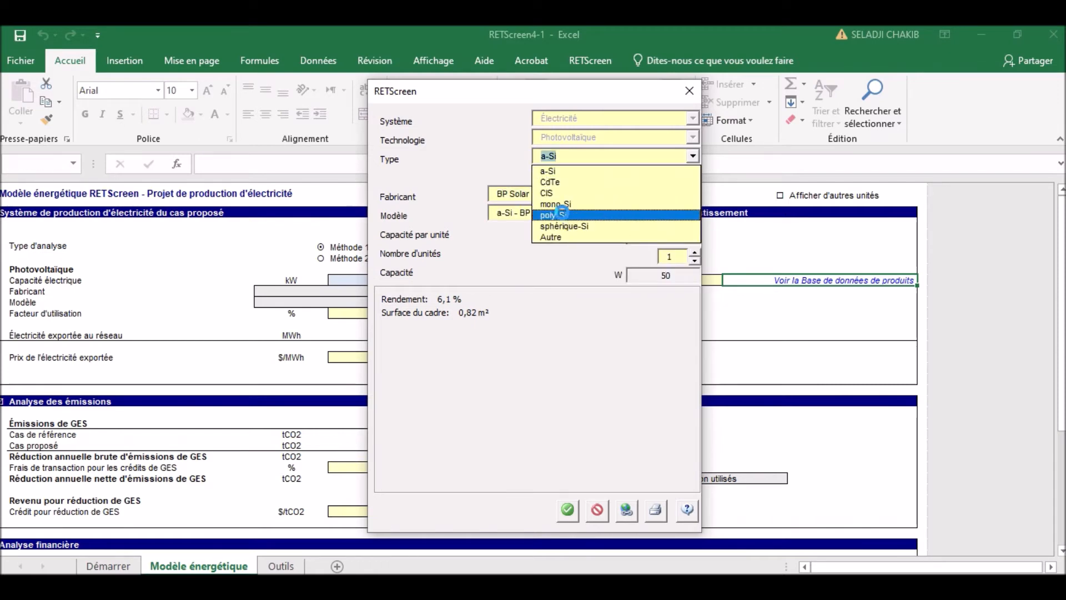
{"action": "left_click", "coordinate": [565, 216]}
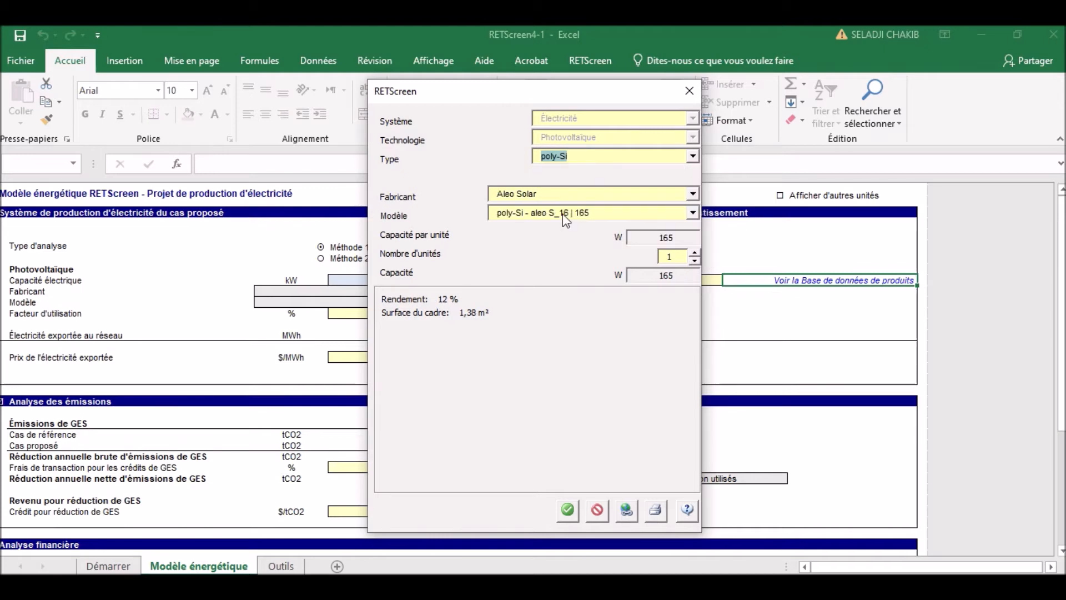
Step: Choose BP Solar as the module manufacturer and poly-Si - BP 3125 as the model
{"action": "left_click", "coordinate": [693, 194]}
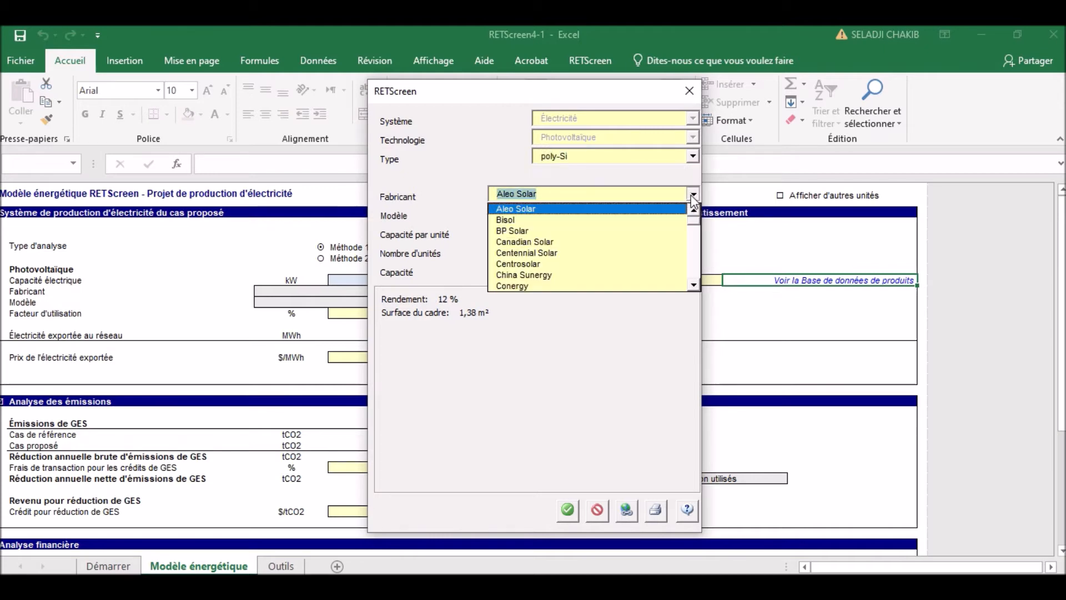
{"action": "left_click", "coordinate": [626, 231]}
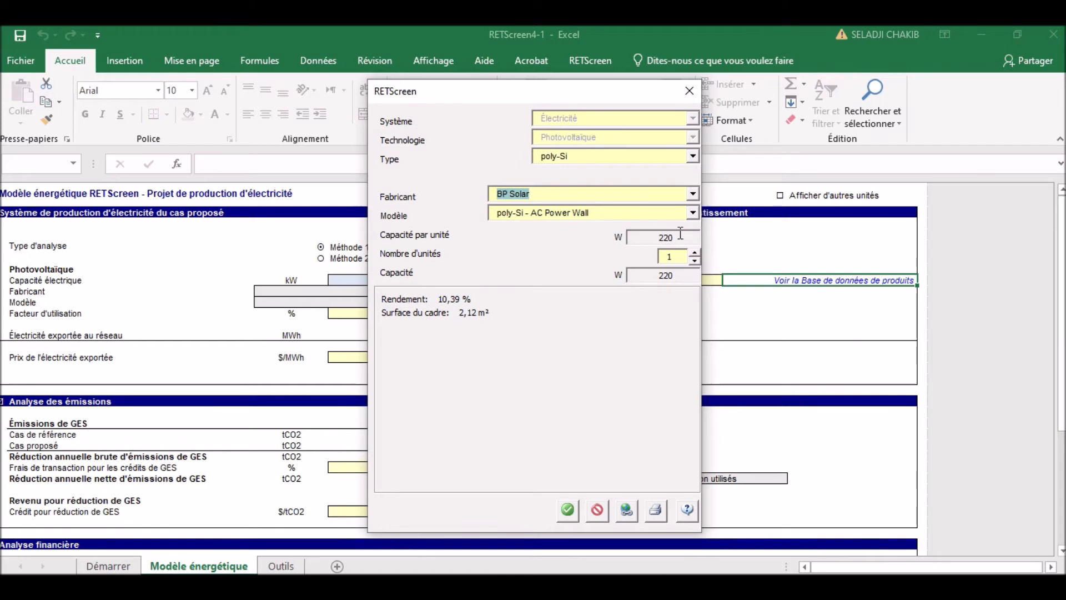
{"action": "left_click", "coordinate": [693, 214]}
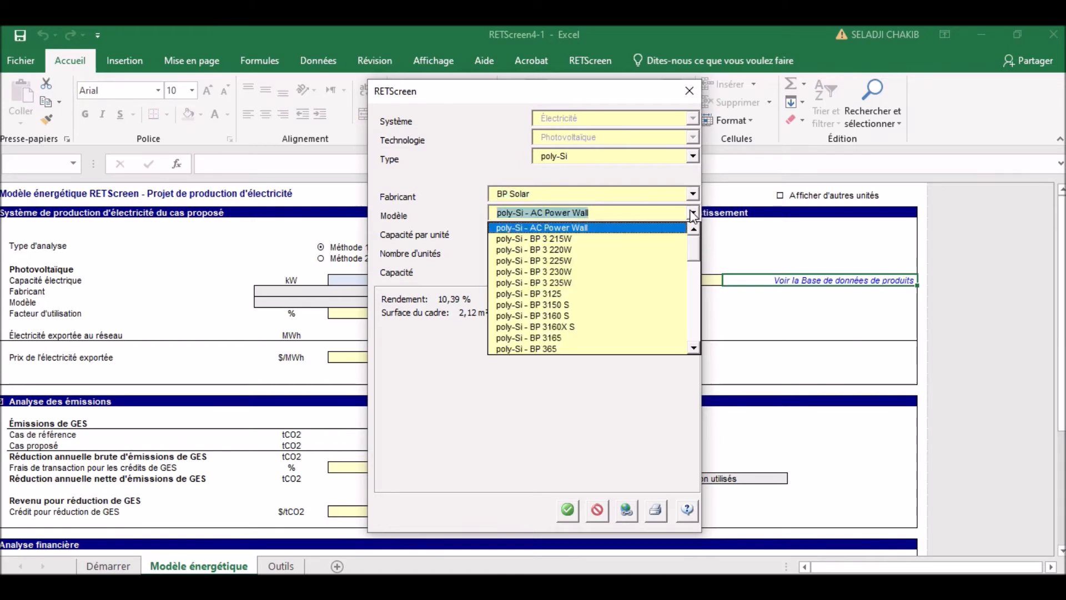
{"action": "left_click", "coordinate": [590, 294]}
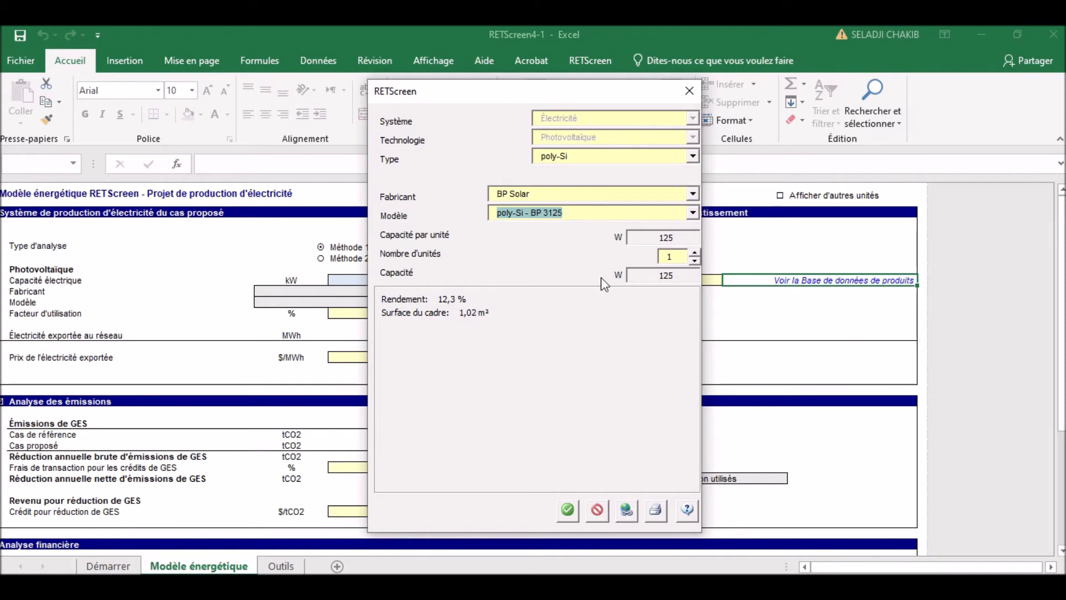
Step: Set the number of modules to 4 and apply the product selection to the energy model
{"action": "left_click", "coordinate": [695, 253]}
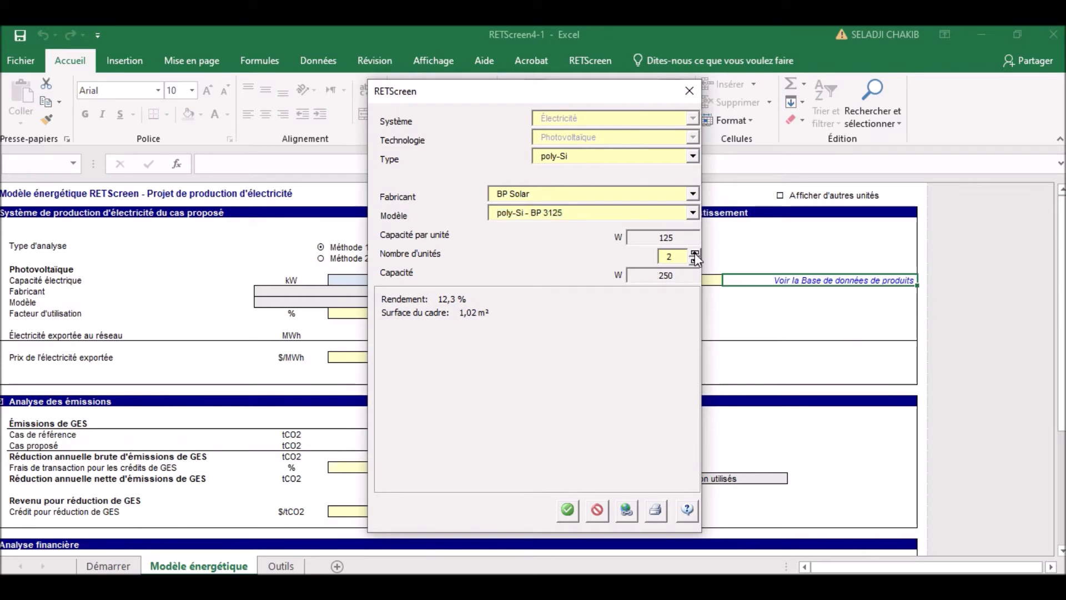
{"action": "left_click", "coordinate": [694, 252]}
{"action": "left_click", "coordinate": [569, 511]}
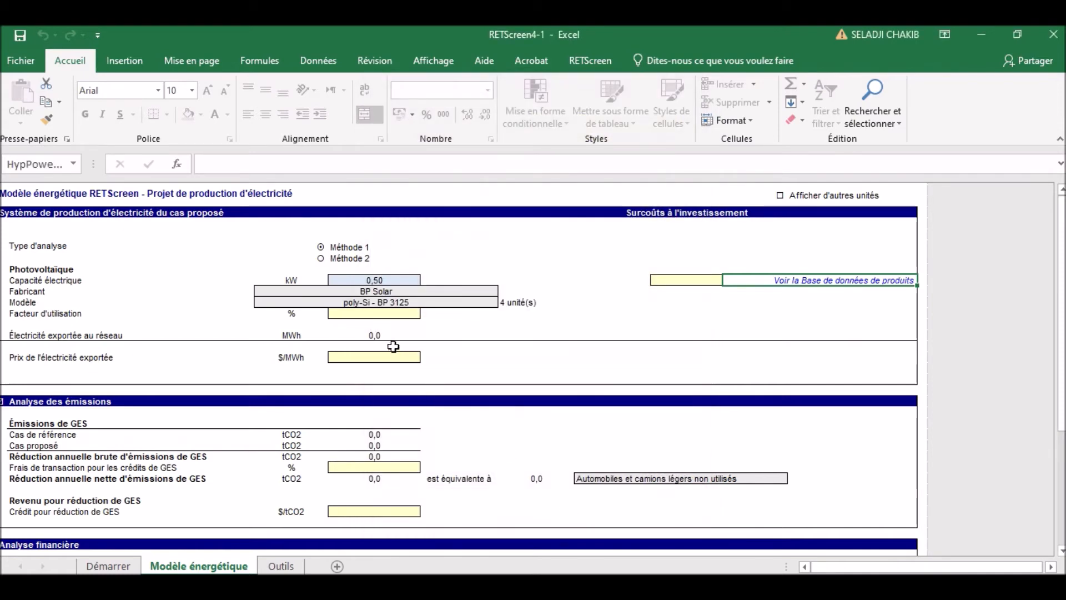
Step: Look up the typical utilisation factors by technology in the help for Facteur d'utilisation
{"action": "left_click", "coordinate": [381, 314]}
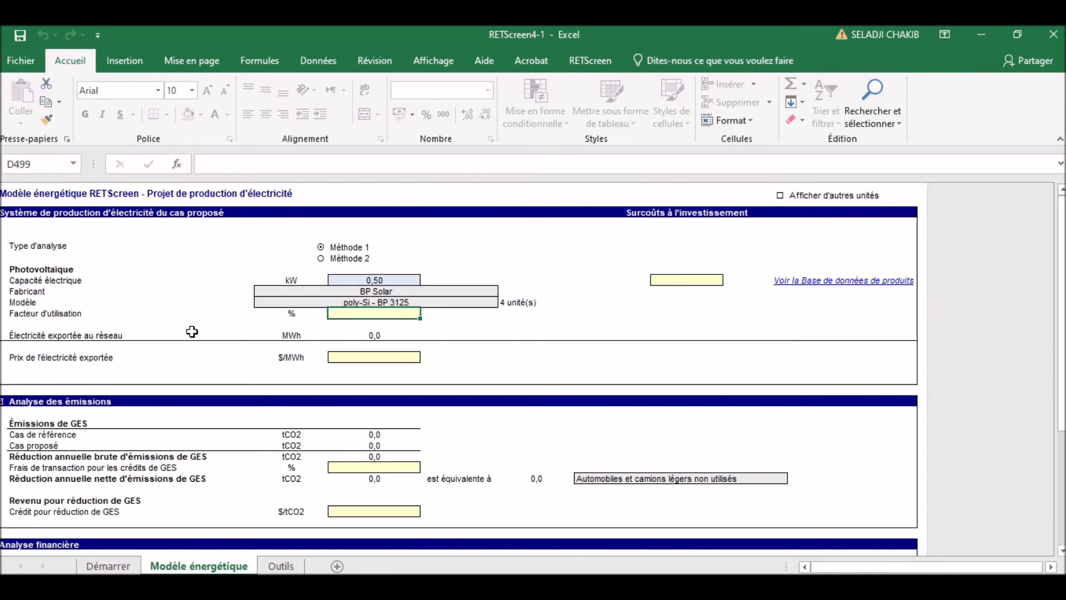
{"action": "left_click", "coordinate": [64, 314]}
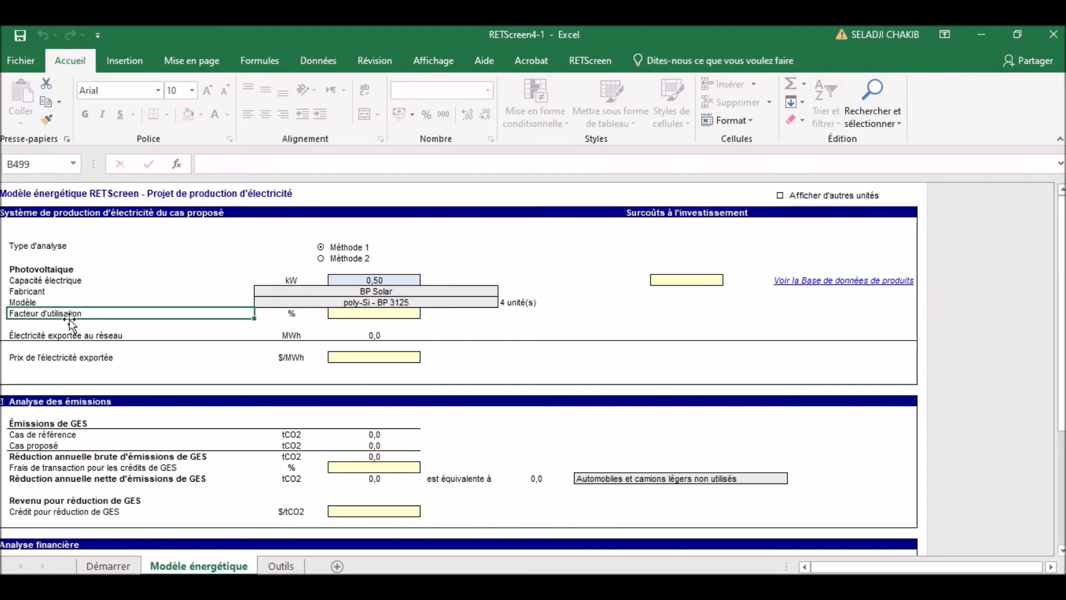
{"action": "left_click", "coordinate": [584, 61]}
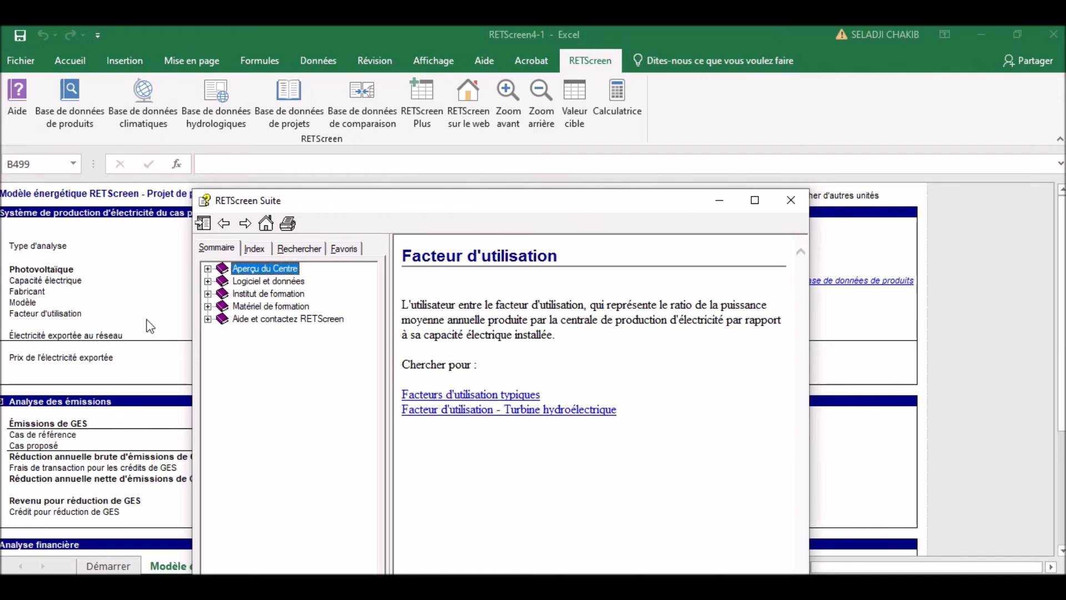
{"action": "left_click", "coordinate": [459, 397]}
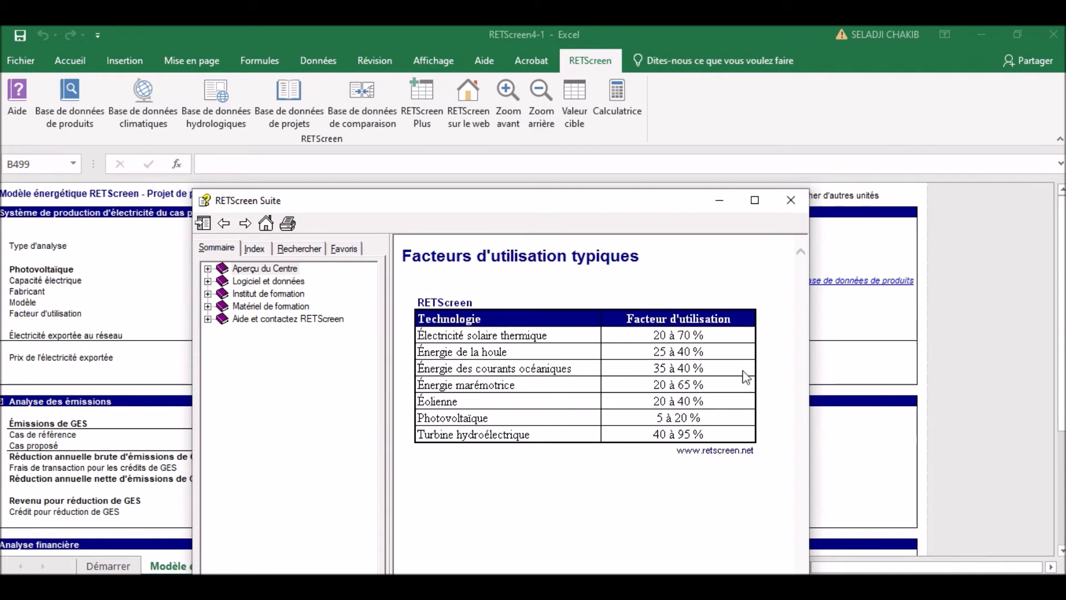
{"action": "left_click", "coordinate": [790, 200]}
Step: Set the photovoltaic system's Facteur d'utilisation to 20%
{"action": "left_click", "coordinate": [396, 315]}
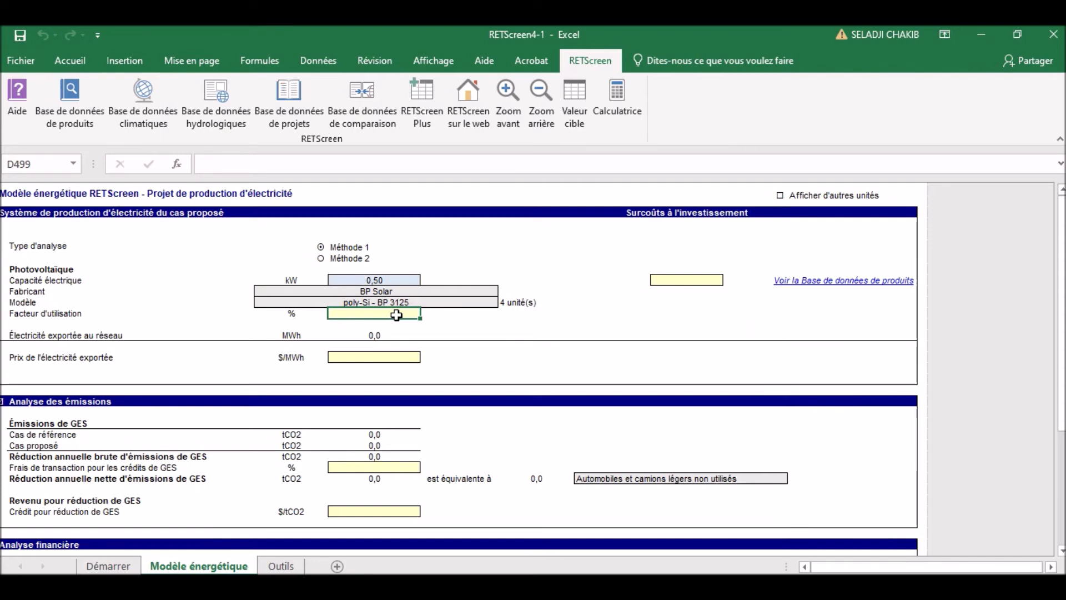
{"action": "key", "text": "Return"}
{"action": "left_click", "coordinate": [395, 310]}
{"action": "type", "text": "2"}
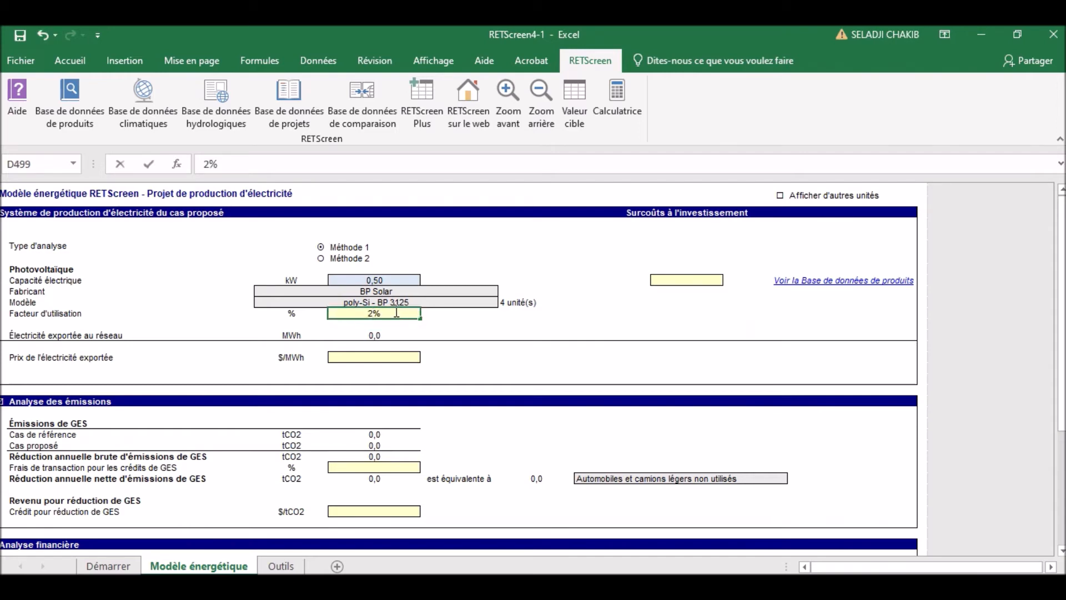
{"action": "type", "text": "0"}
{"action": "key", "text": "Return"}
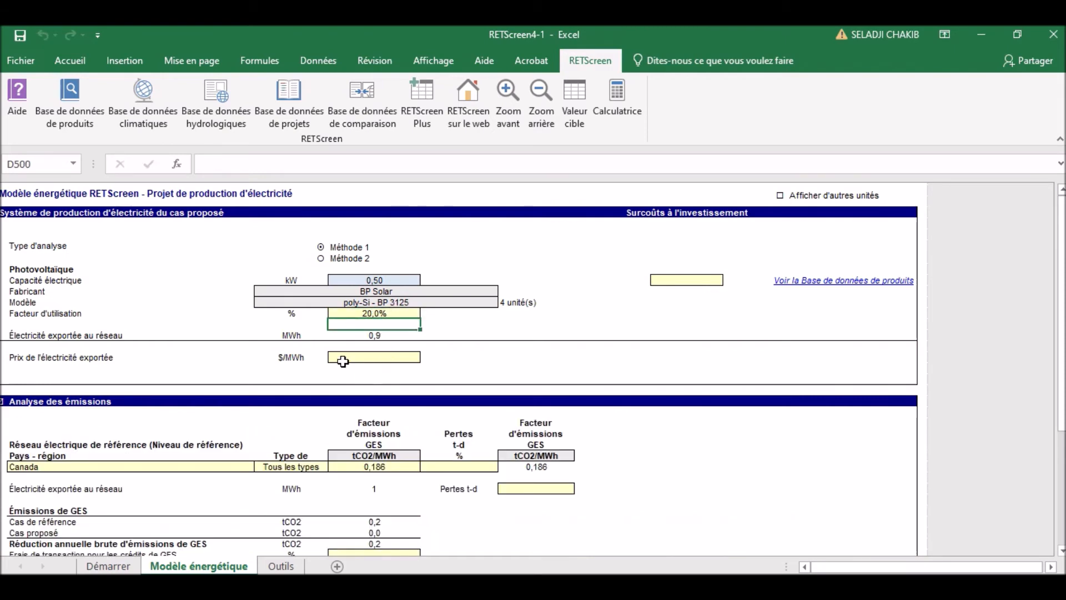
Step: Set the Prix de l'électricité exportée to 100 $/MWh
{"action": "left_click", "coordinate": [372, 361]}
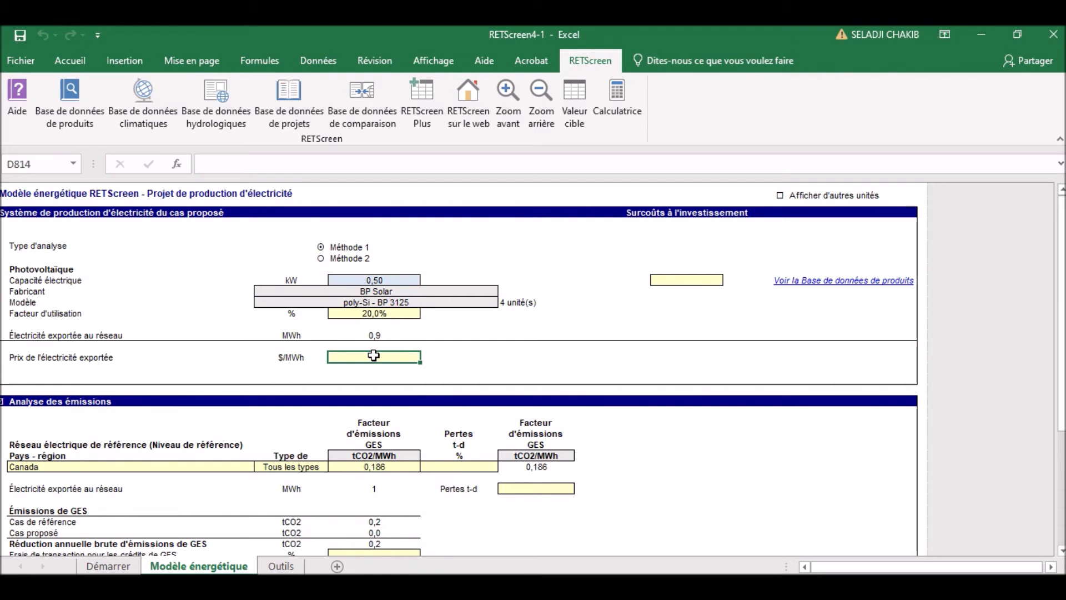
{"action": "type", "text": "100"}
{"action": "left_click", "coordinate": [442, 489]}
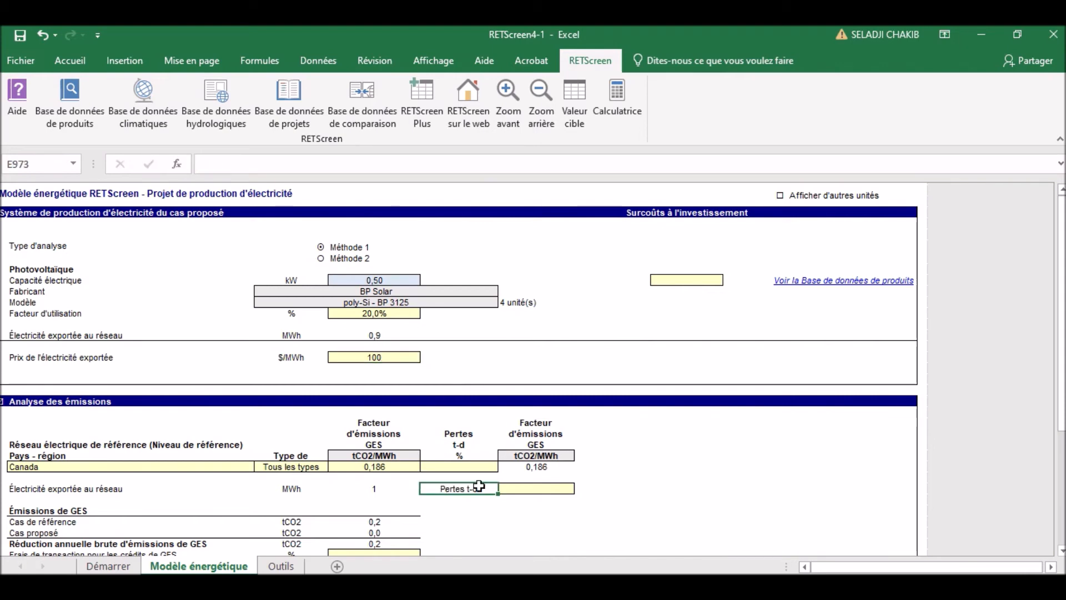
Step: Examine the Analyse des émissions and Analyse financière sections of the energy model sheet
{"action": "left_click_drag", "start_coordinate": [1062, 287], "coordinate": [1060, 309]}
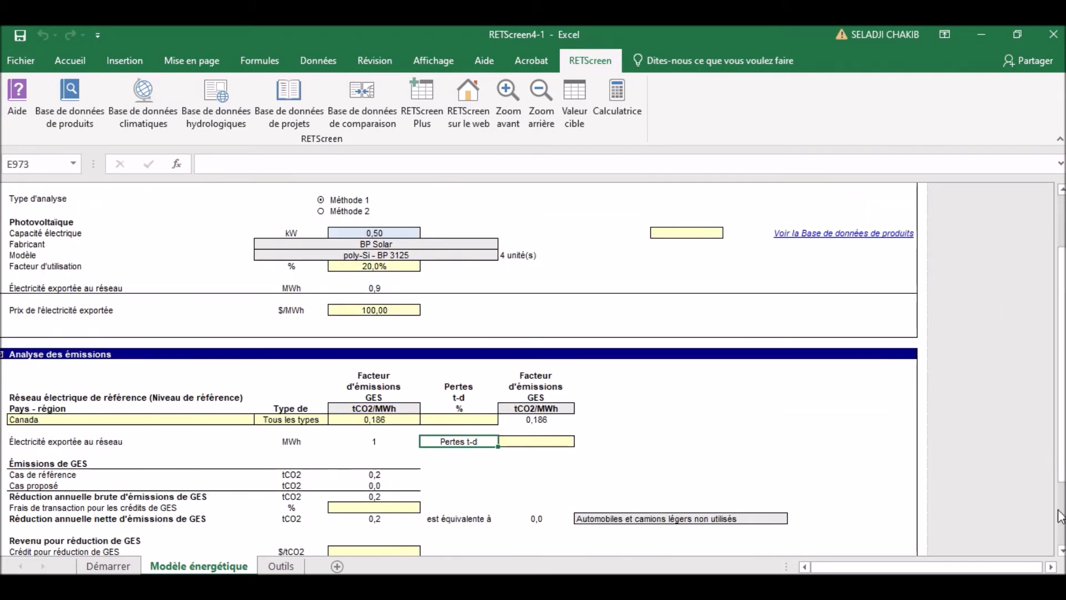
{"action": "left_click", "coordinate": [1062, 553]}
{"action": "left_click", "coordinate": [1062, 553]}
{"action": "left_click", "coordinate": [1061, 552]}
{"action": "left_click", "coordinate": [1062, 553]}
{"action": "left_click", "coordinate": [1061, 553]}
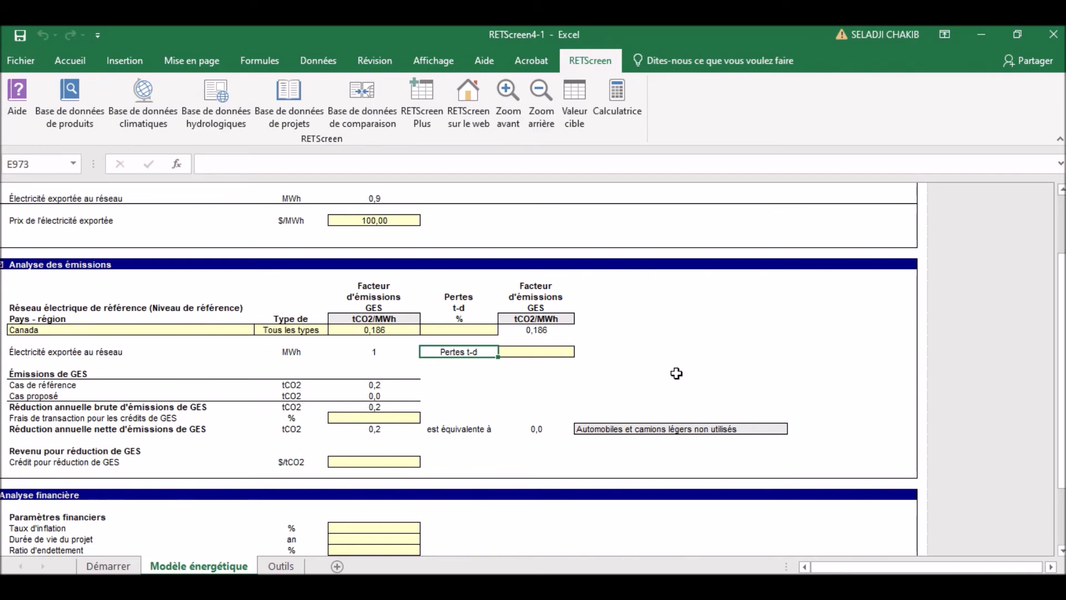
{"action": "left_click", "coordinate": [1061, 551]}
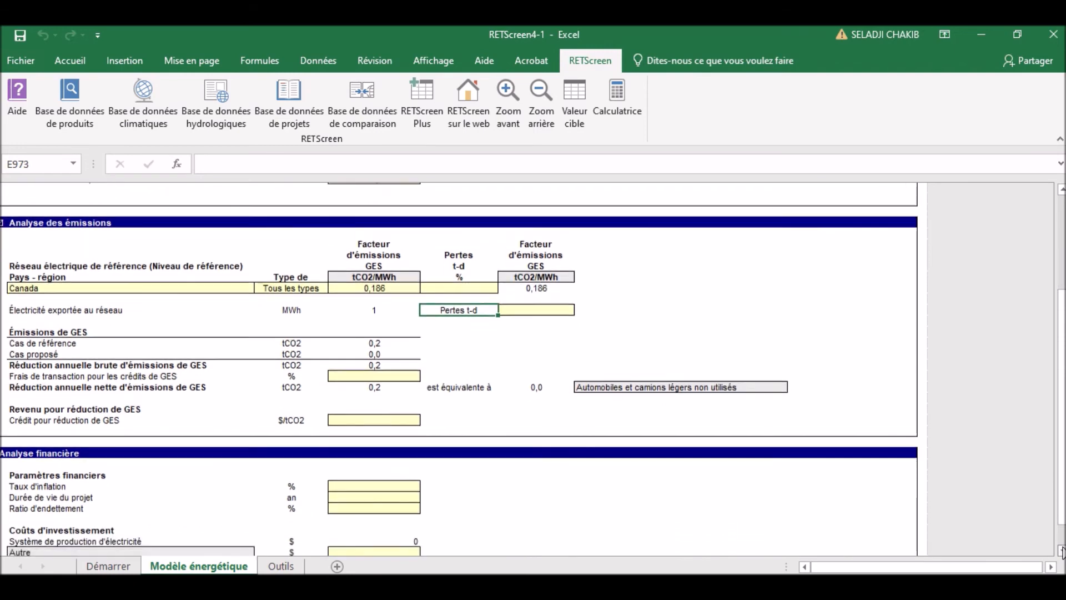
{"action": "left_click", "coordinate": [1062, 551]}
{"action": "left_click", "coordinate": [1062, 550]}
{"action": "left_click", "coordinate": [1062, 551]}
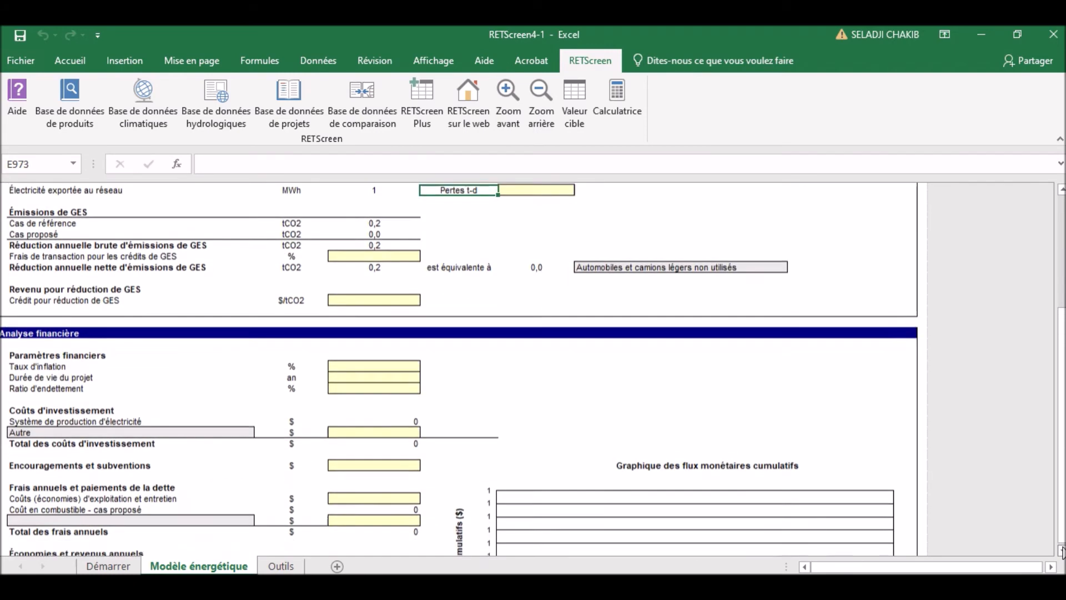
{"action": "left_click", "coordinate": [1062, 550]}
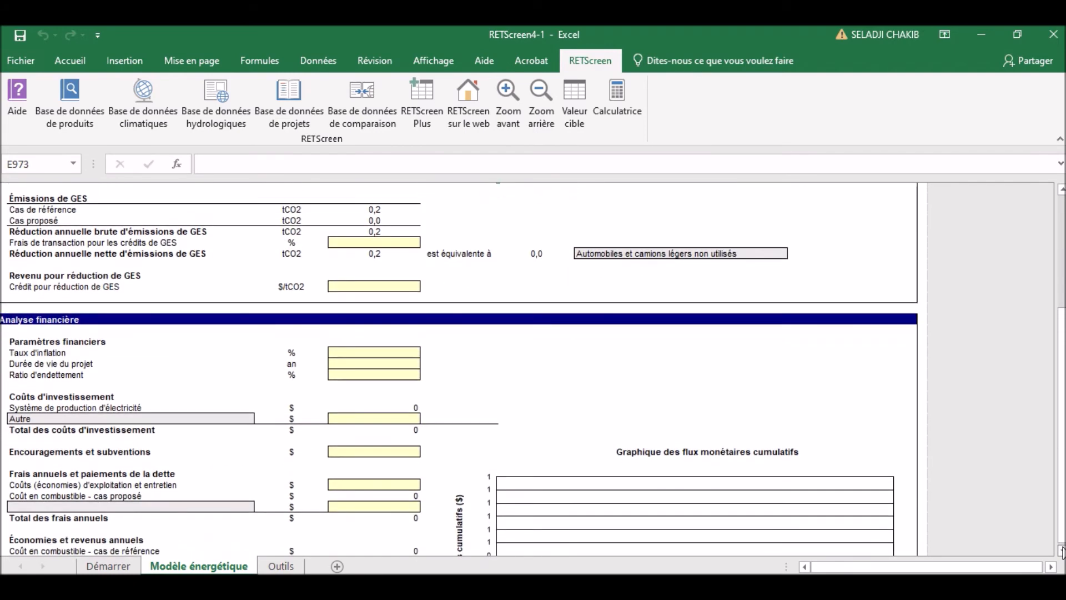
Step: Fill in the Paramètres financiers with a 5% Taux d'inflation, a 25-year Durée de vie du projet and a 50% Ratio d'endettement
{"action": "left_click", "coordinate": [383, 356]}
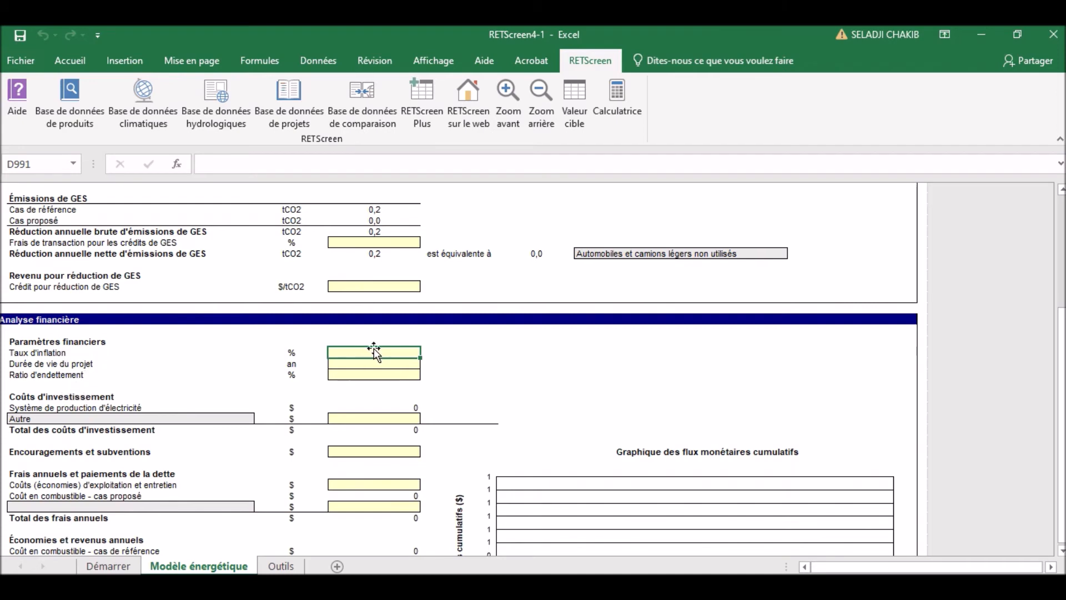
{"action": "type", "text": "5%"}
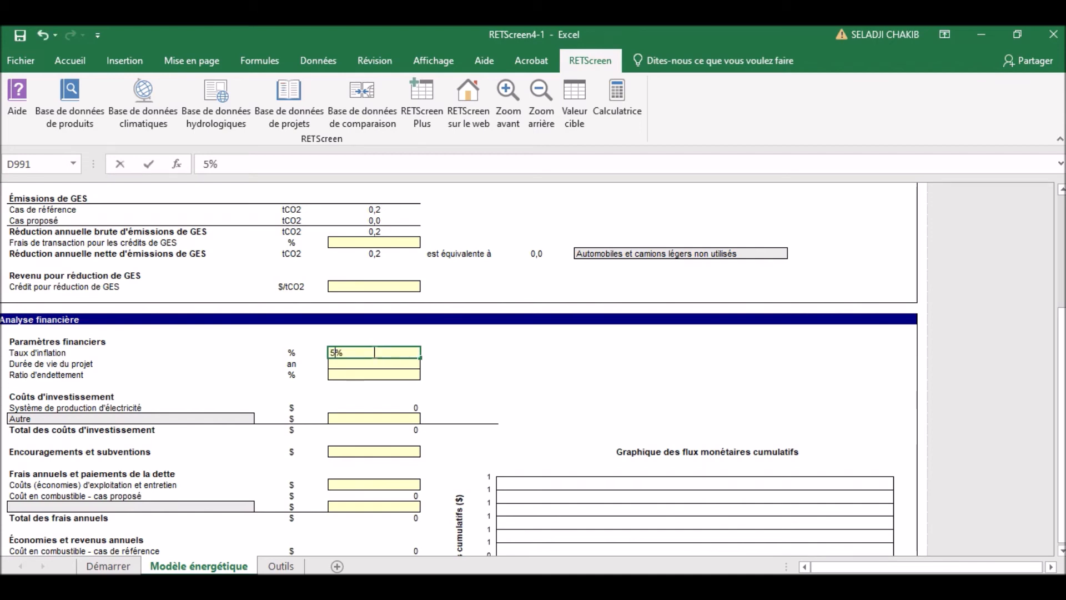
{"action": "key", "text": "Return"}
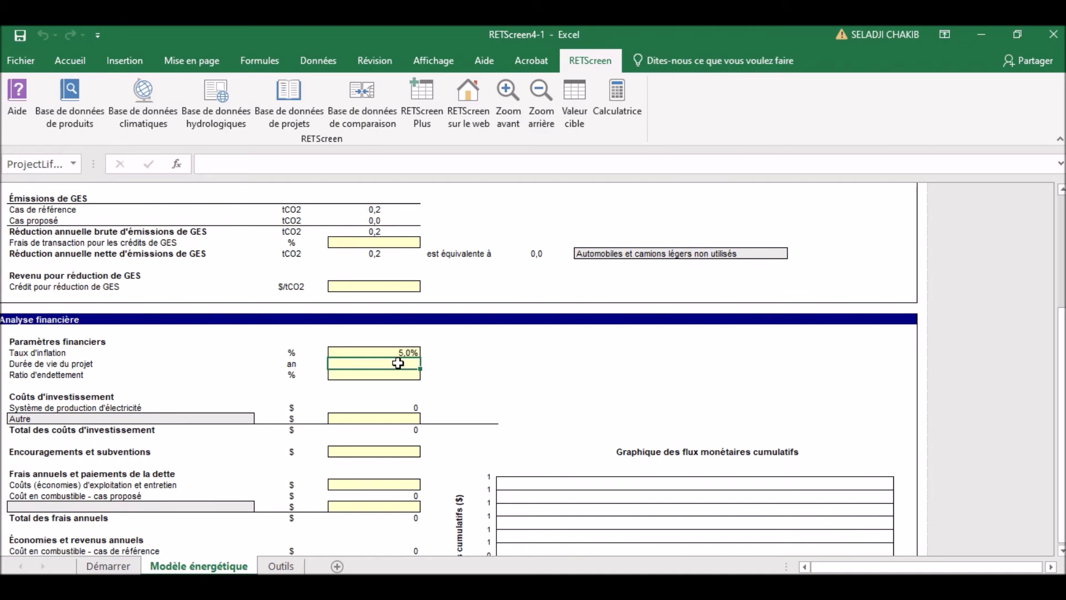
{"action": "type", "text": "25"}
{"action": "left_click", "coordinate": [390, 376]}
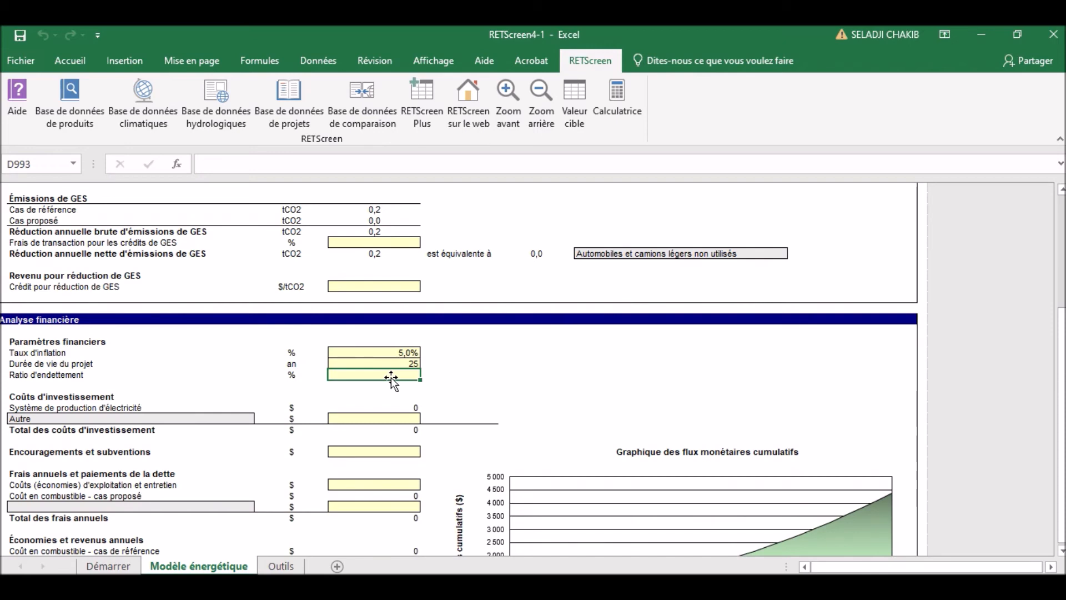
{"action": "type", "text": "50"}
{"action": "key", "text": "Return"}
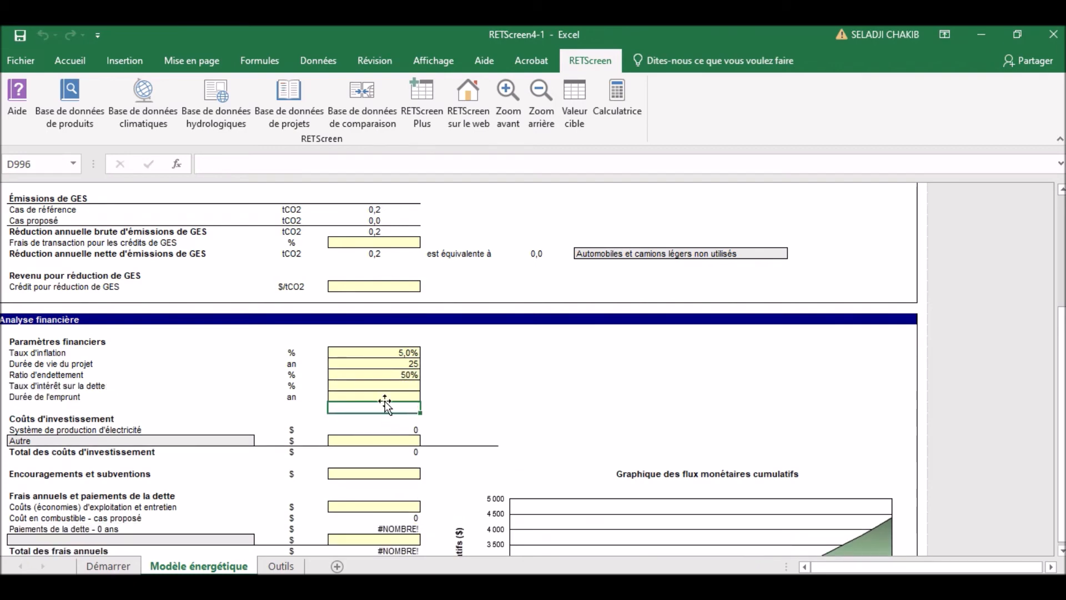
Step: Set the Taux d'intérêt sur la dette to 2% and the Durée de l'emprunt to 10 years
{"action": "left_click", "coordinate": [377, 396]}
{"action": "left_click", "coordinate": [380, 385]}
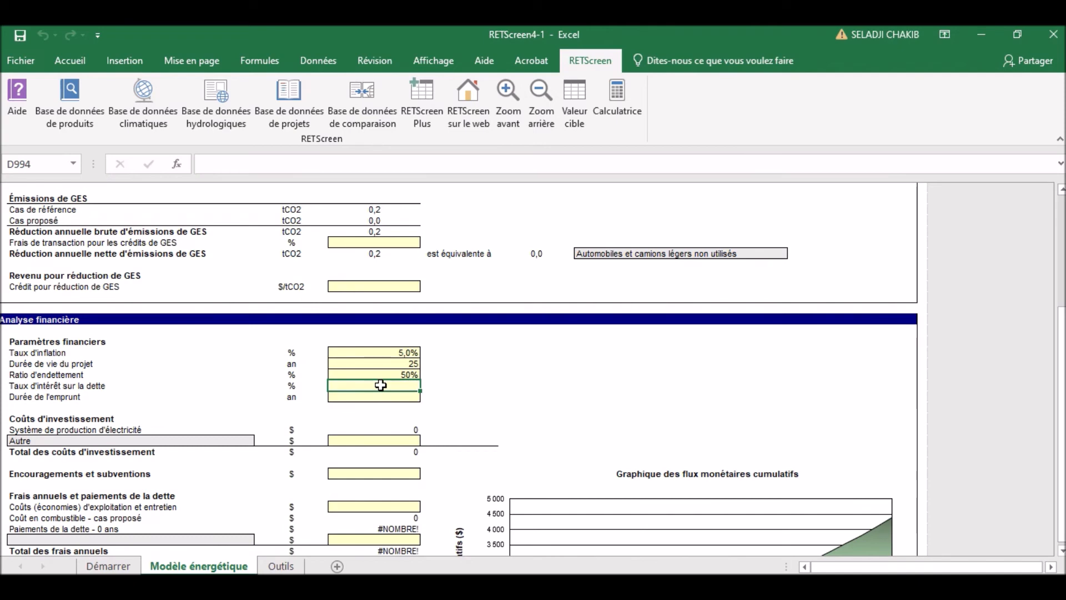
{"action": "type", "text": "2"}
{"action": "left_click", "coordinate": [377, 400]}
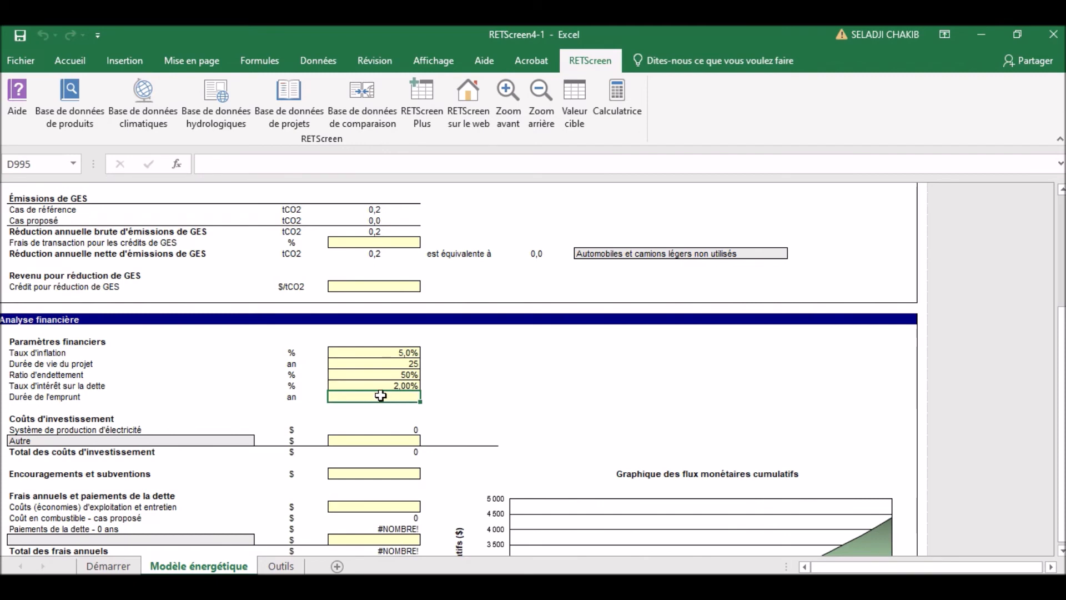
{"action": "type", "text": "10"}
{"action": "key", "text": "Return"}
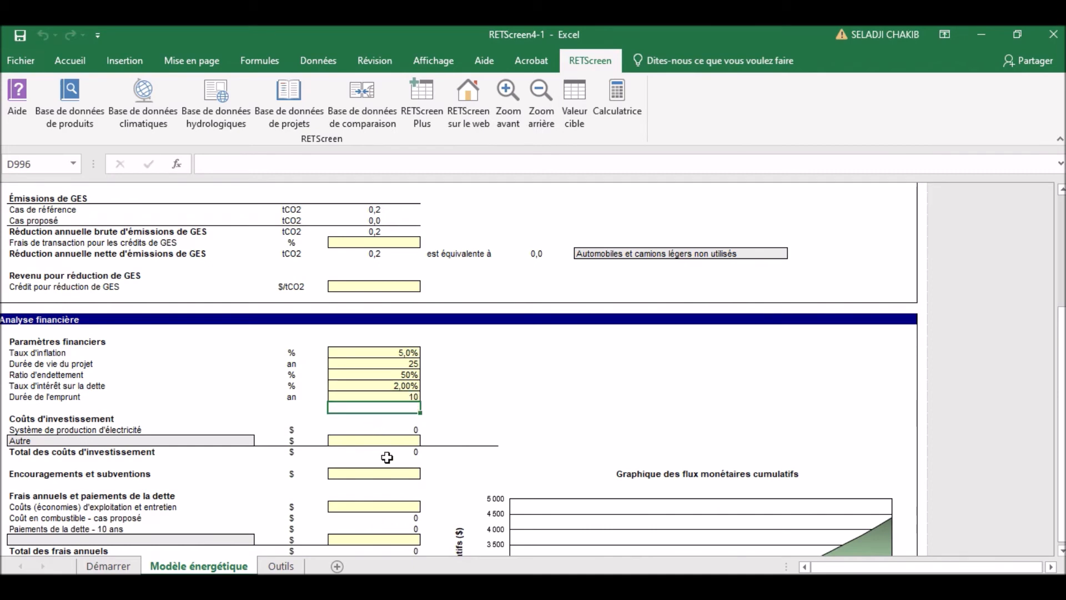
Step: Enter 200 000 $ as the Autre cost under Coûts d'investissement
{"action": "left_click", "coordinate": [386, 443]}
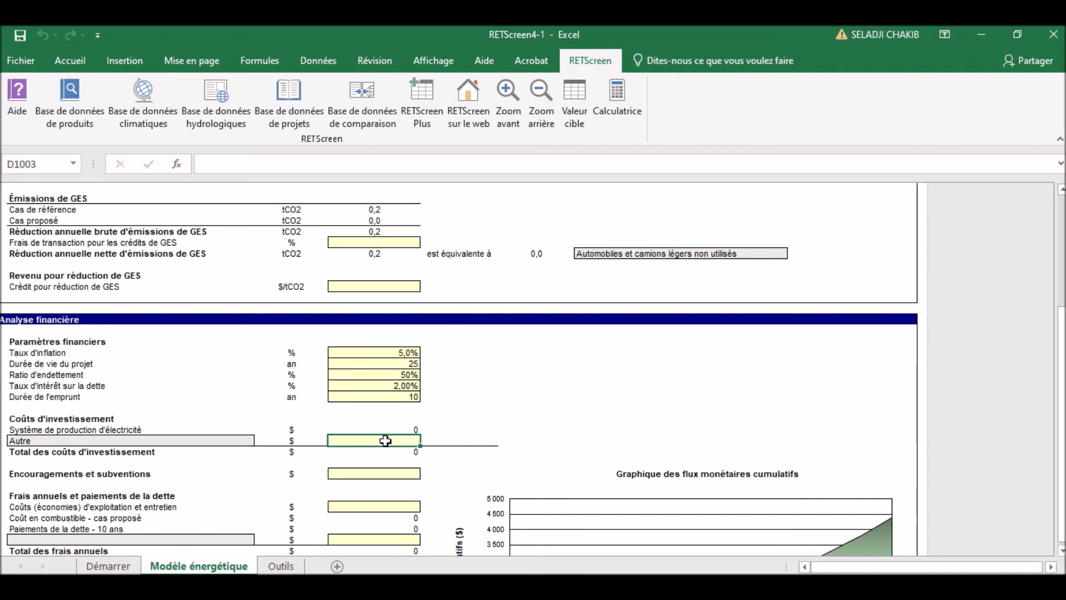
{"action": "type", "text": "200"}
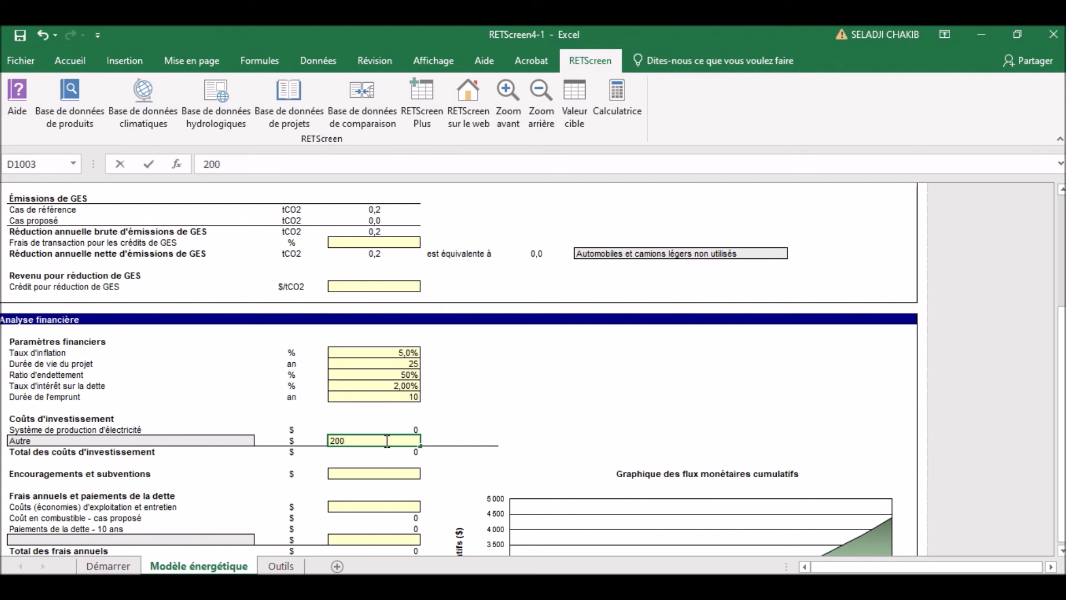
{"action": "type", "text": "000"}
{"action": "key", "text": "Return"}
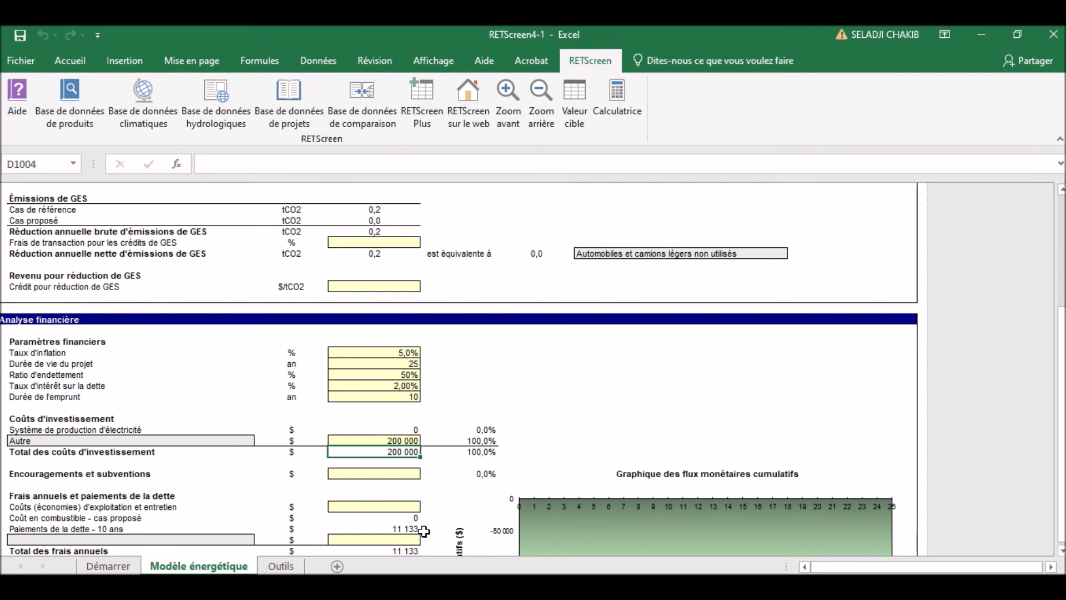
Step: Reduce the Autre investment cost to 20 000 $
{"action": "double_click", "coordinate": [399, 440]}
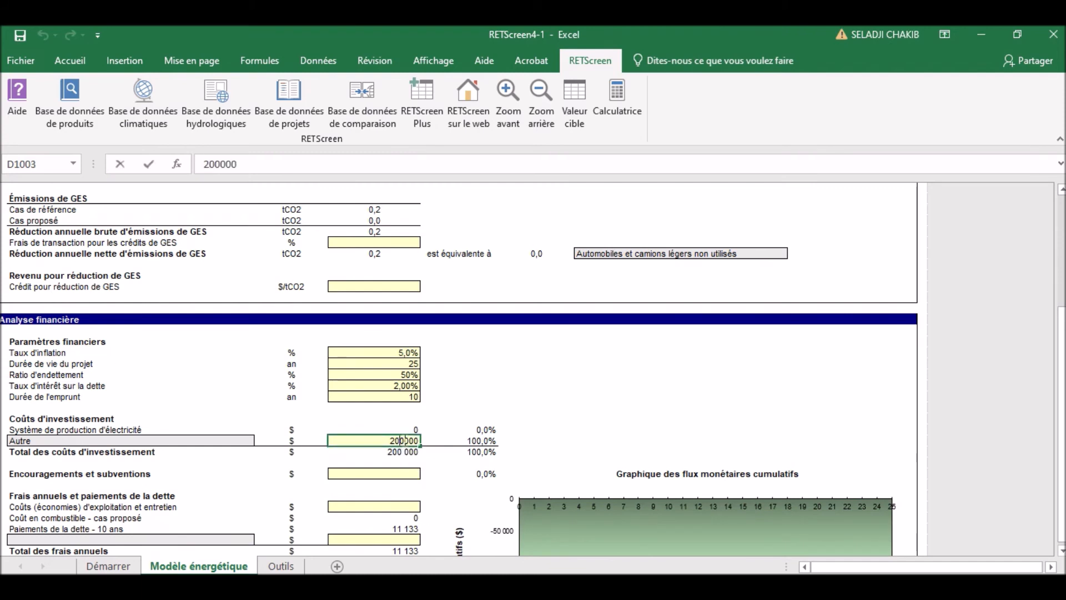
{"action": "key", "text": "BackSpace"}
{"action": "key", "text": "Return"}
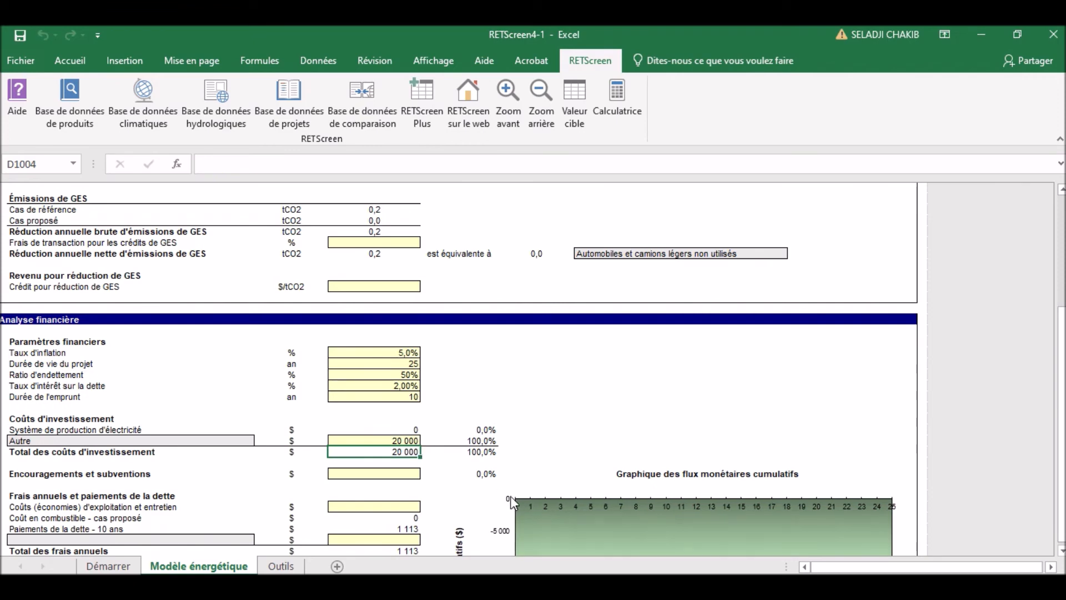
Step: Check the cumulative cash flow graph and lower the Autre investment cost to 2 000 $
{"action": "left_click", "coordinate": [1060, 551]}
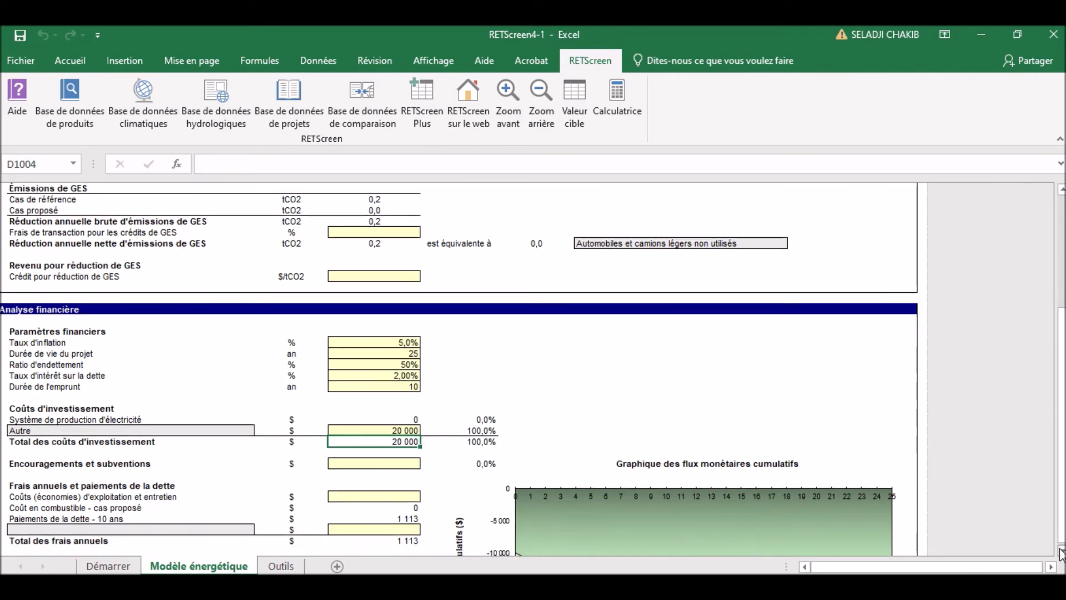
{"action": "scroll", "coordinate": [1060, 551], "scroll_direction": "down", "scroll_amount": 10}
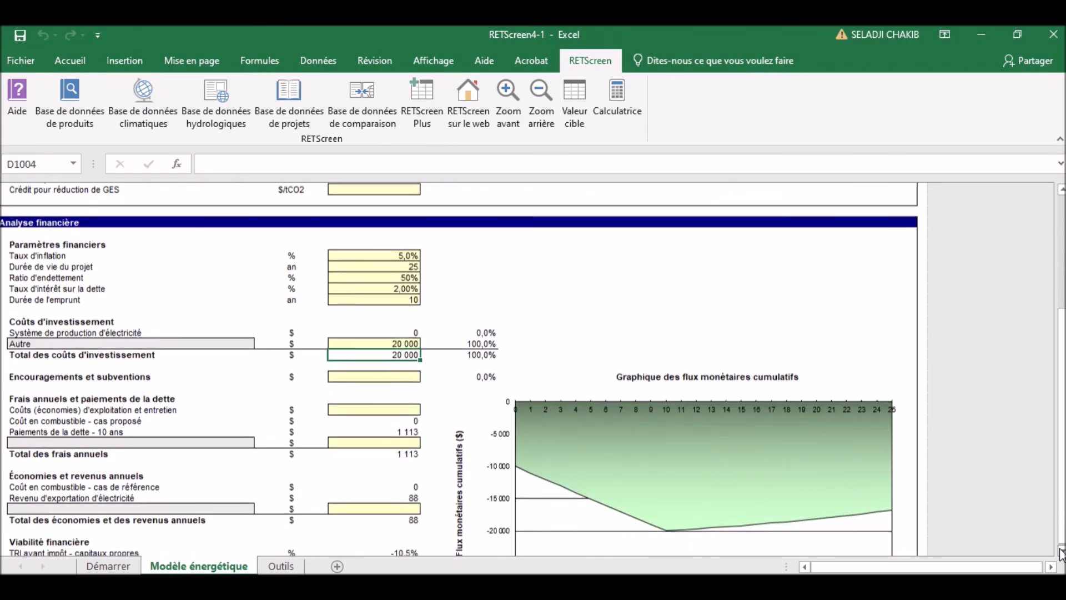
{"action": "left_click", "coordinate": [1060, 551]}
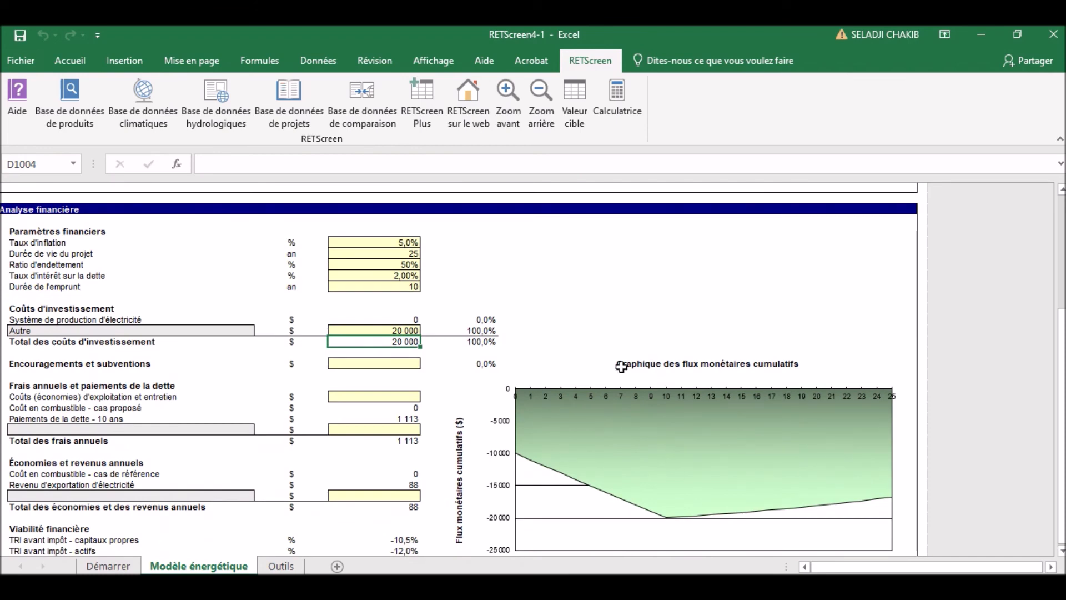
{"action": "double_click", "coordinate": [402, 331]}
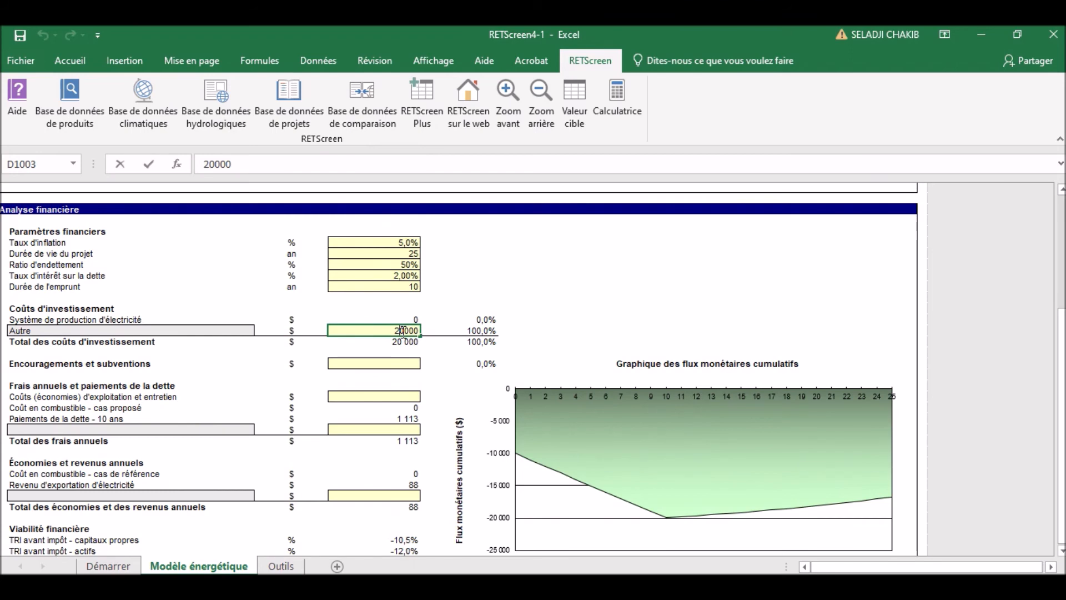
{"action": "key", "text": "BackSpace"}
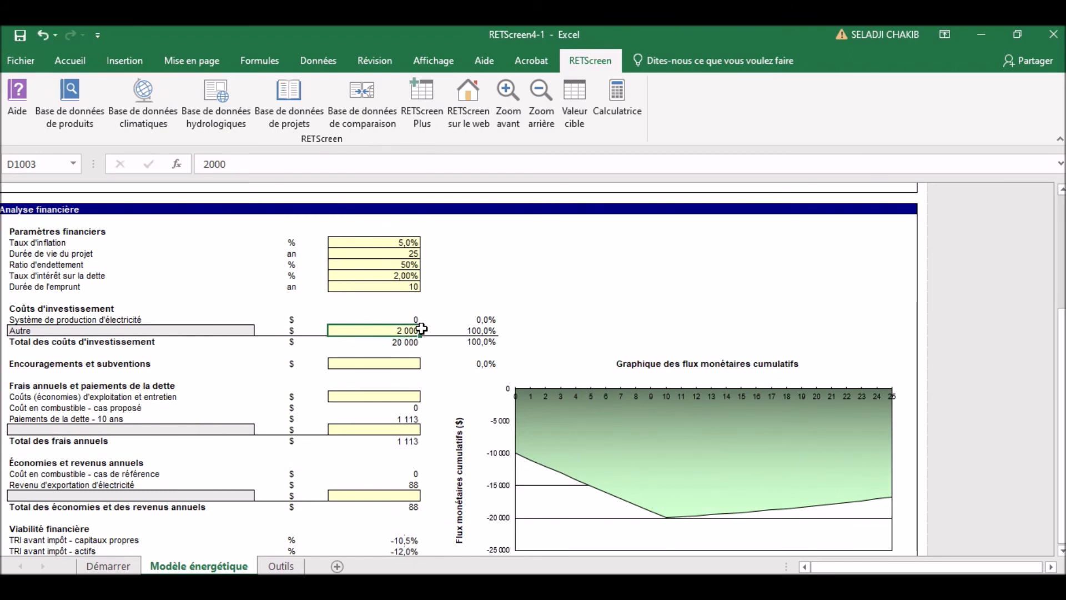
{"action": "key", "text": "Return"}
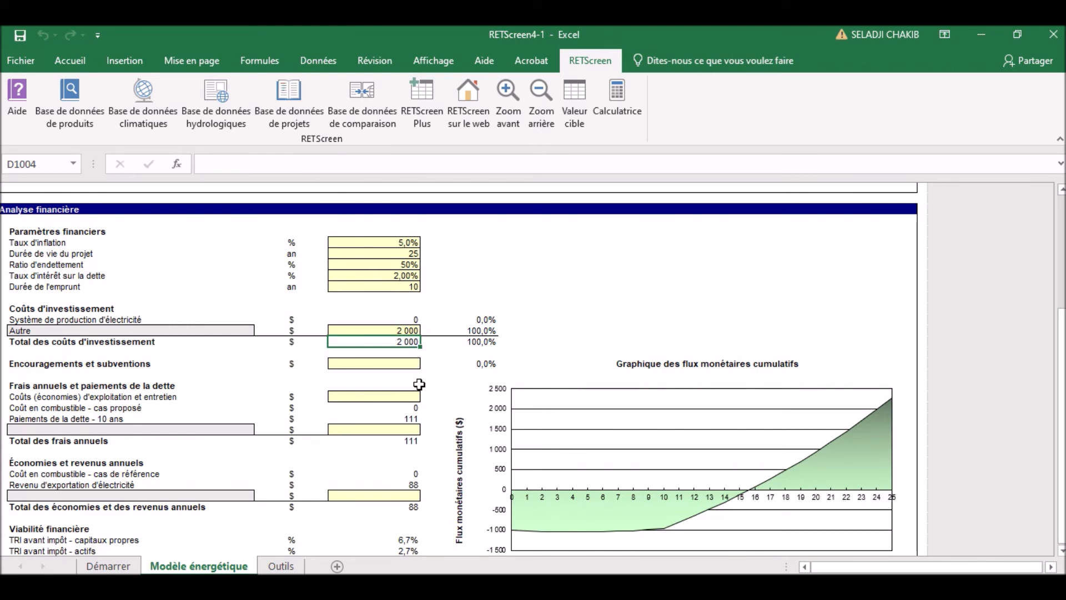
Step: Set the Encouragements et subventions amount to 1 000 $
{"action": "left_click", "coordinate": [386, 365]}
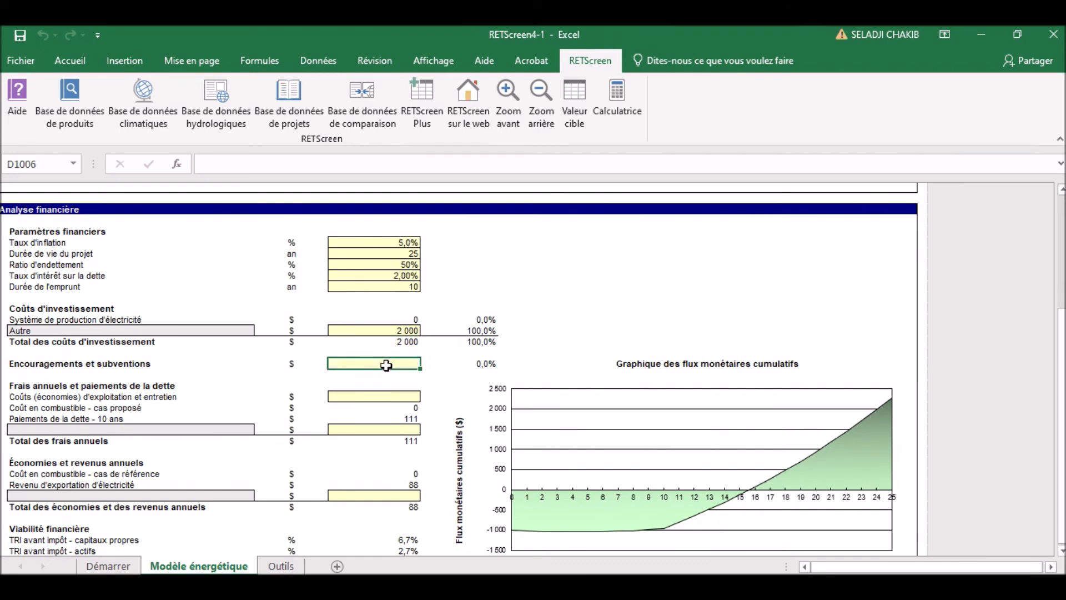
{"action": "type", "text": "1000"}
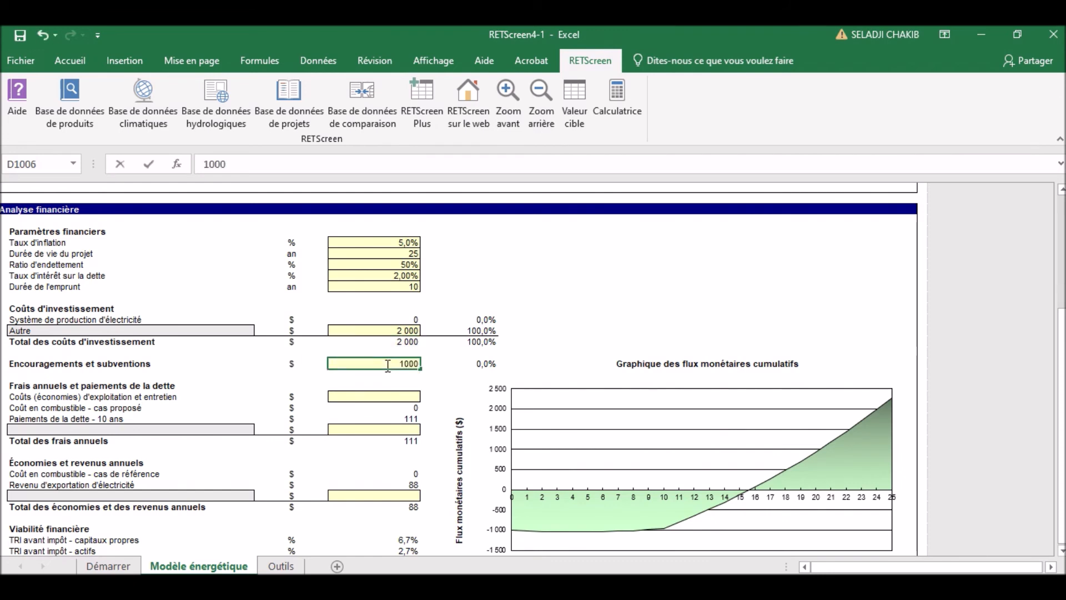
{"action": "key", "text": "Return"}
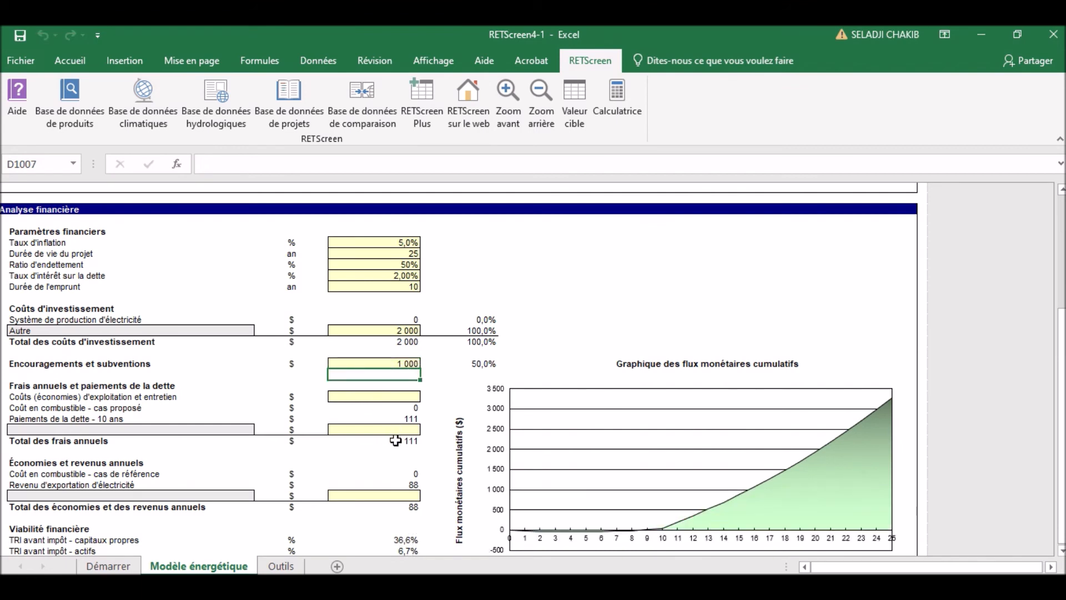
Step: Enter 100 $ for the annual Coûts (économies) d'exploitation et entretien
{"action": "left_click", "coordinate": [379, 398]}
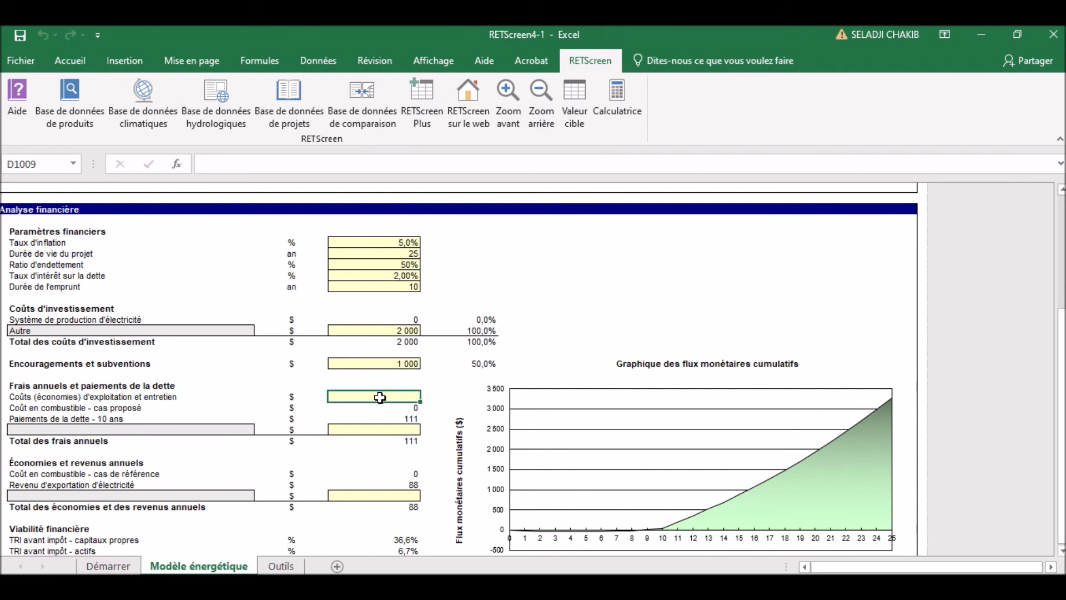
{"action": "type", "text": "100"}
{"action": "key", "text": "Return"}
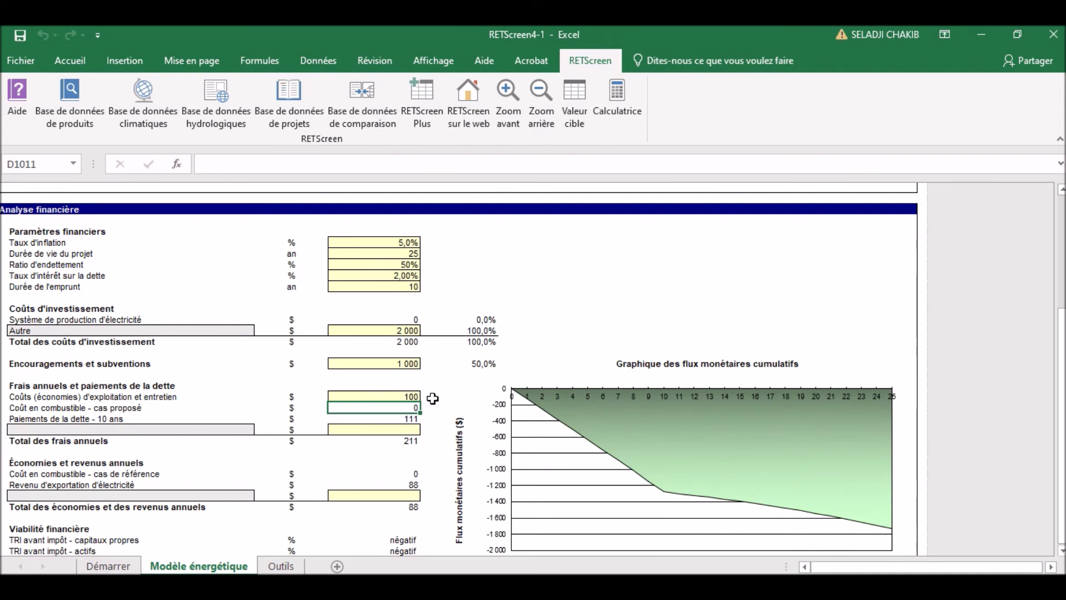
Step: Change the annual Coûts (économies) d'exploitation et entretien to 10 $
{"action": "double_click", "coordinate": [409, 364]}
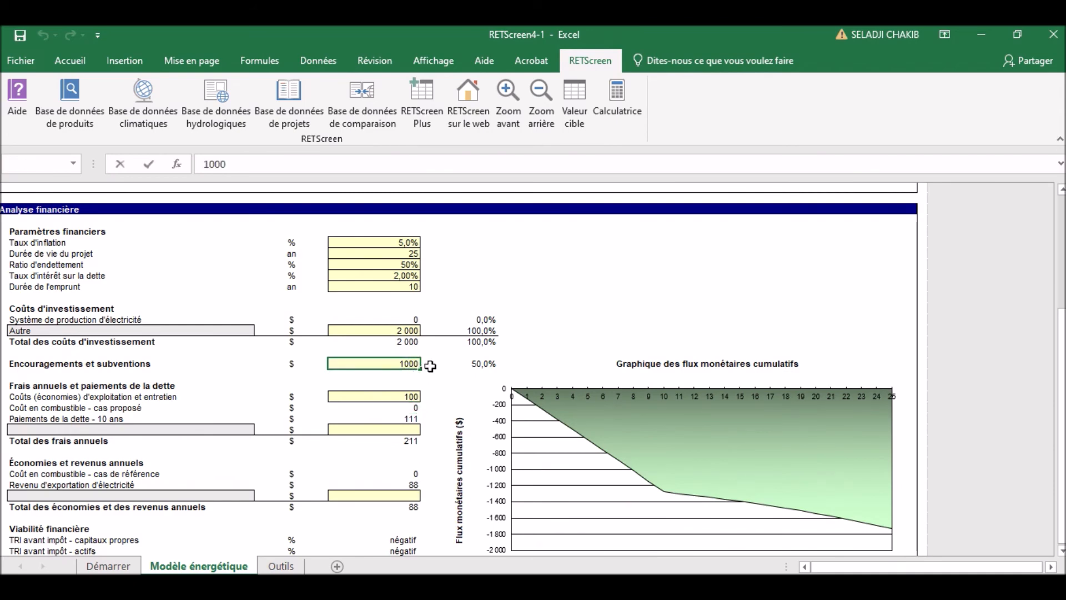
{"action": "left_click", "coordinate": [415, 396]}
{"action": "double_click", "coordinate": [415, 396]}
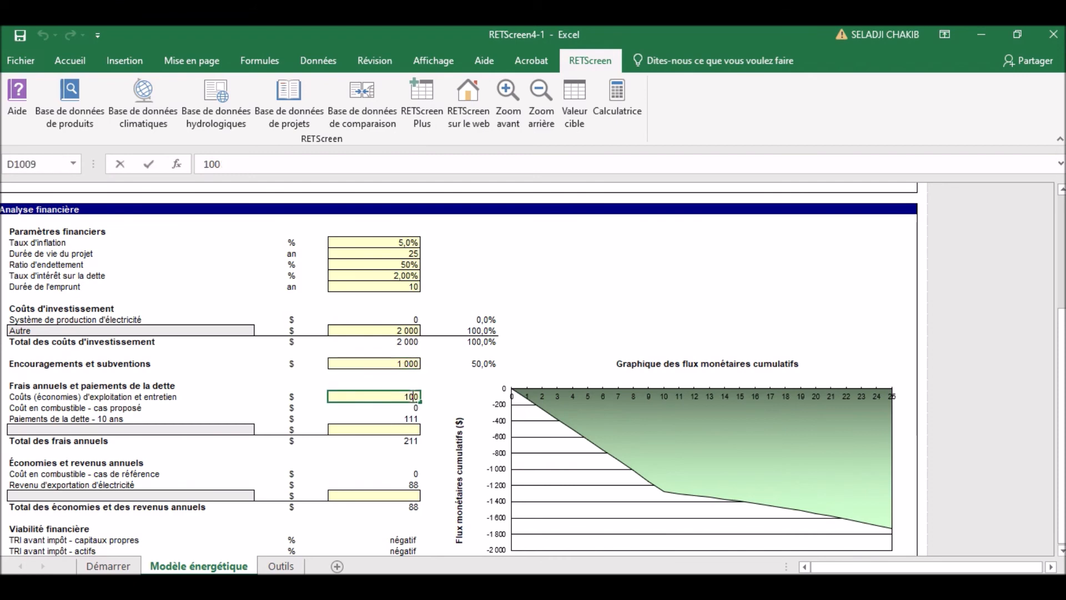
{"action": "key", "text": "Delete"}
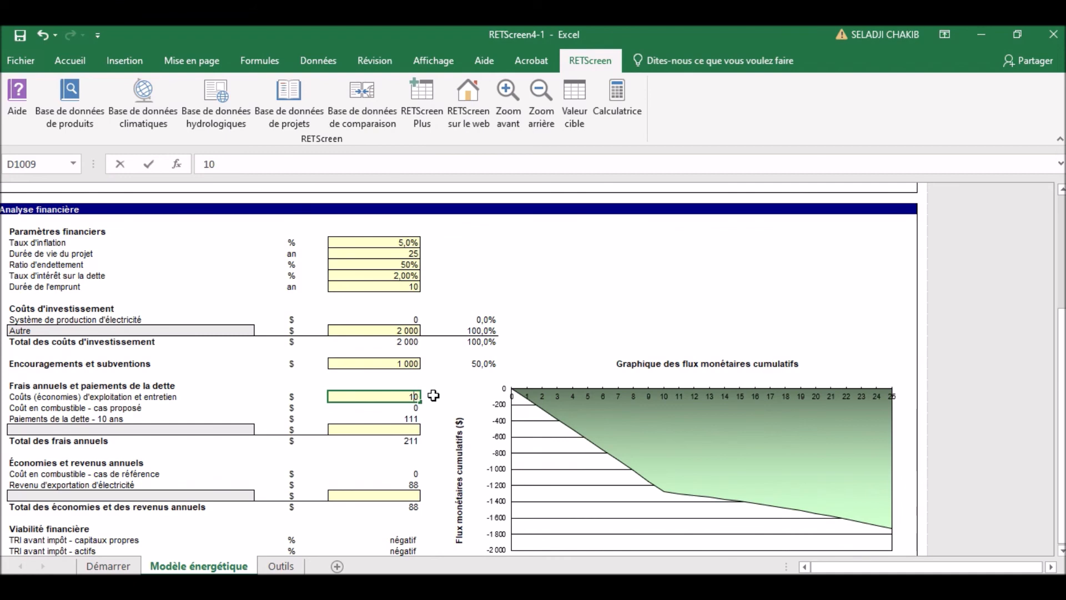
{"action": "key", "text": "Return"}
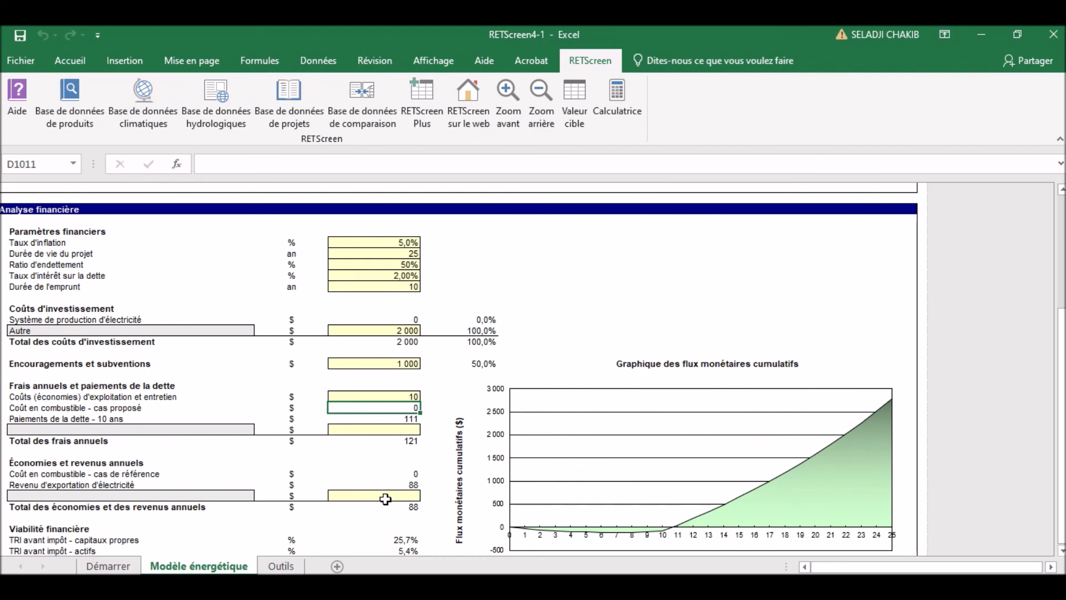
Step: Examine the Économies et revenus annuels, the Viabilité financière results and the cumulative cash flow graph
{"action": "left_click", "coordinate": [385, 499]}
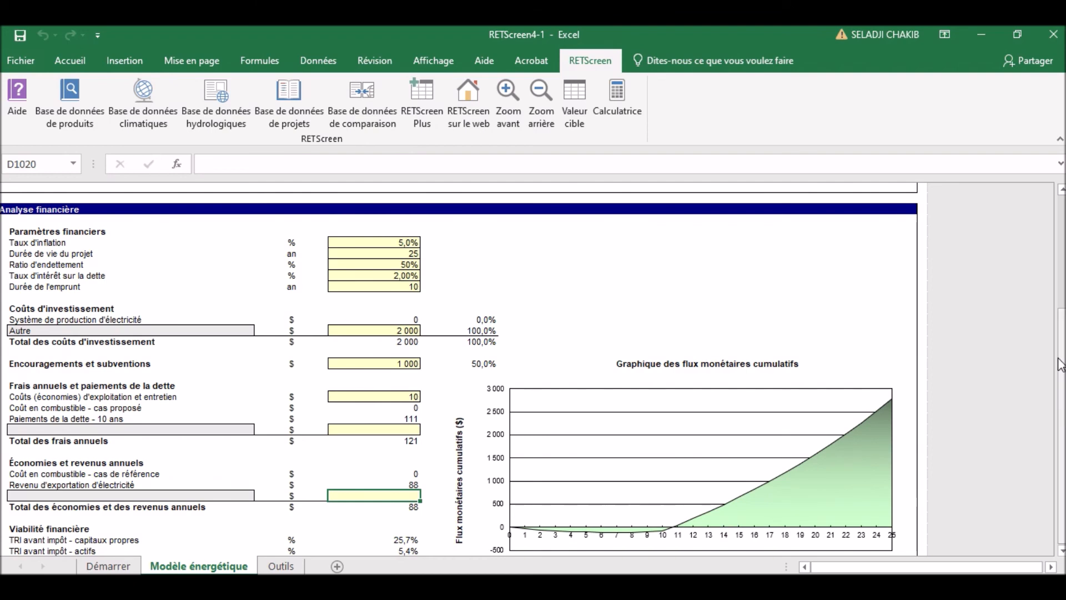
{"action": "scroll", "coordinate": [1060, 365], "scroll_direction": "down", "scroll_amount": 2}
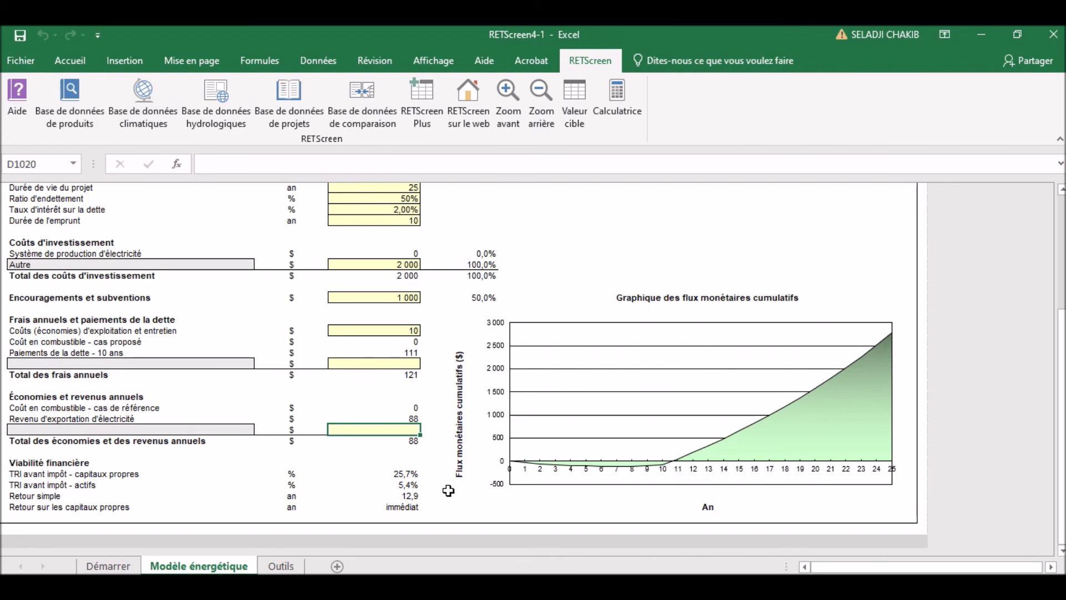
{"action": "left_click", "coordinate": [69, 492]}
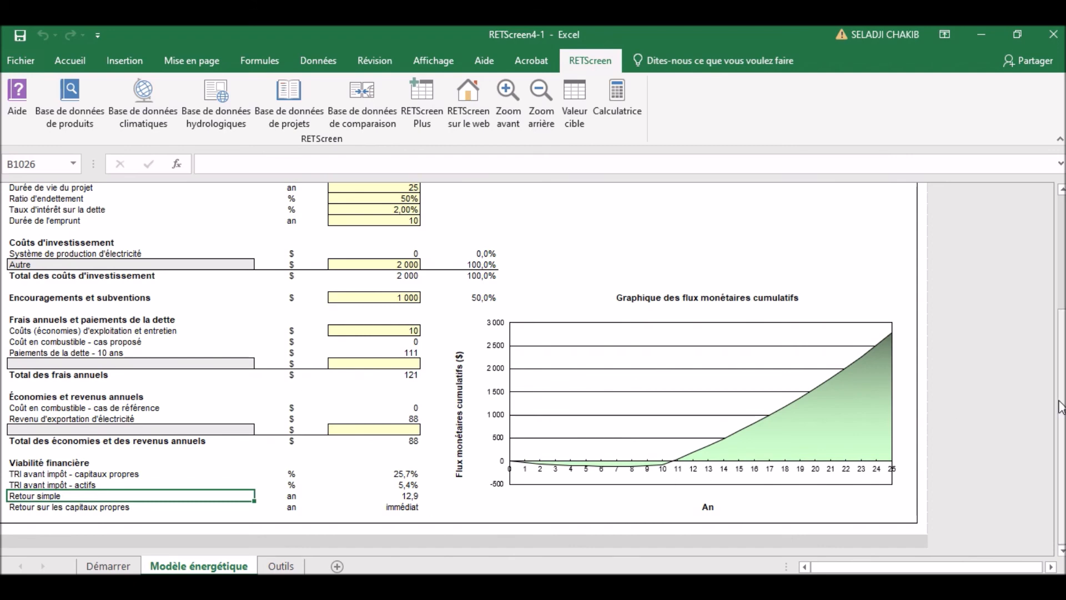
{"action": "left_click_drag", "start_coordinate": [1061, 404], "coordinate": [1060, 393]}
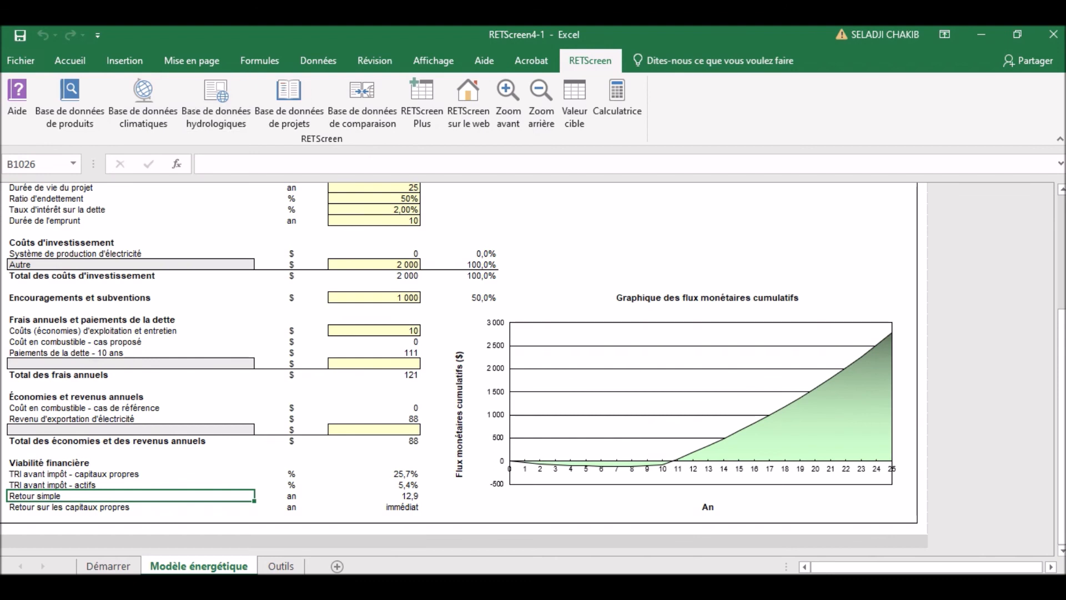
Step: Change the Type d'analyse on the Démarrer sheet to Méthode 2
{"action": "mouse_move", "coordinate": [287, 594]}
{"action": "left_click", "coordinate": [107, 564]}
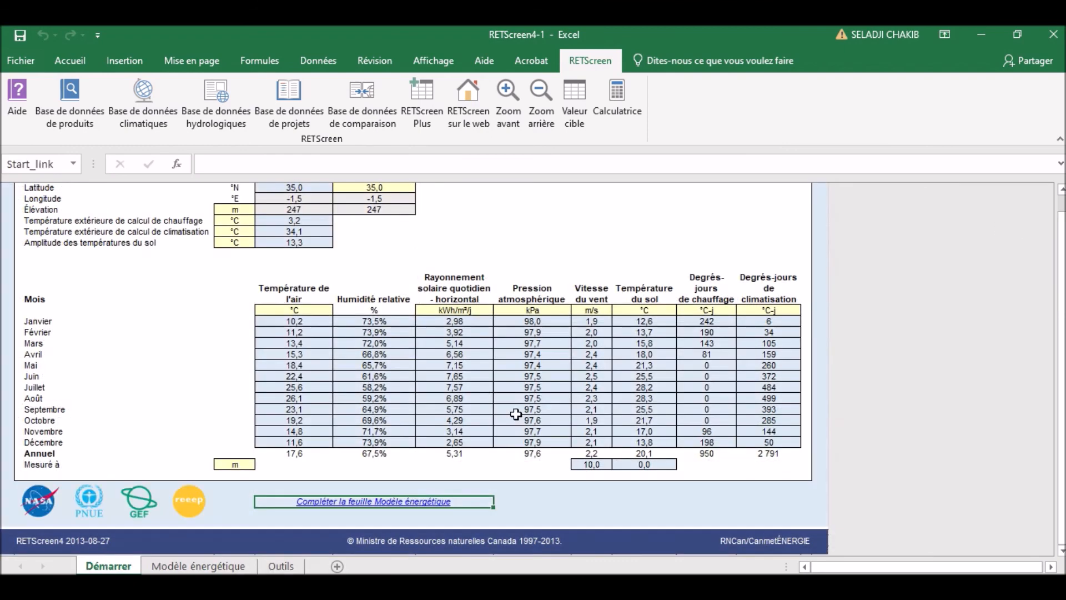
{"action": "left_click_drag", "start_coordinate": [1062, 304], "coordinate": [1062, 283]}
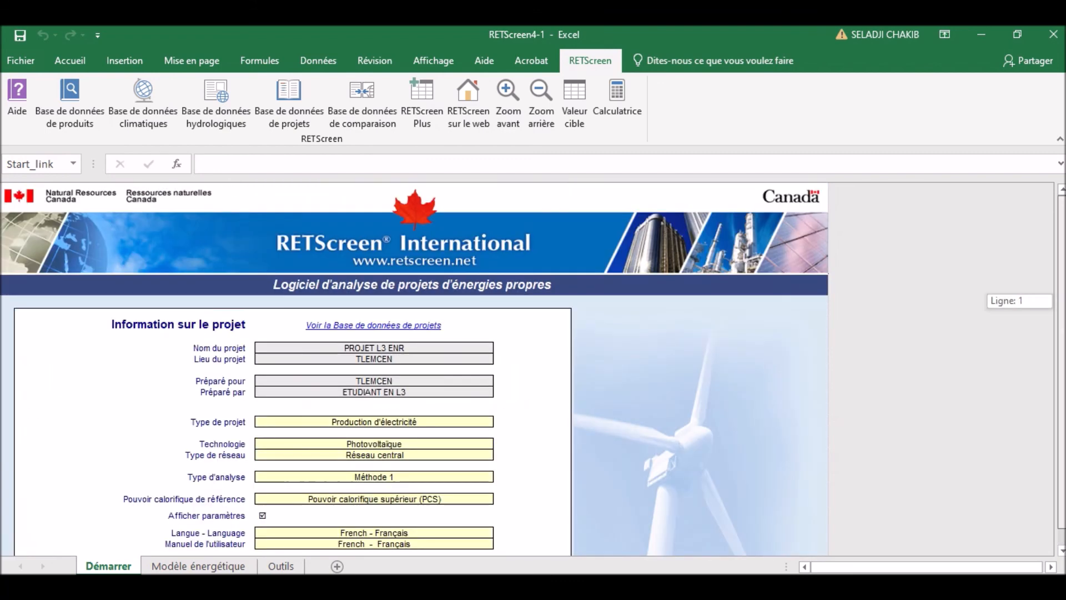
{"action": "left_click", "coordinate": [459, 481]}
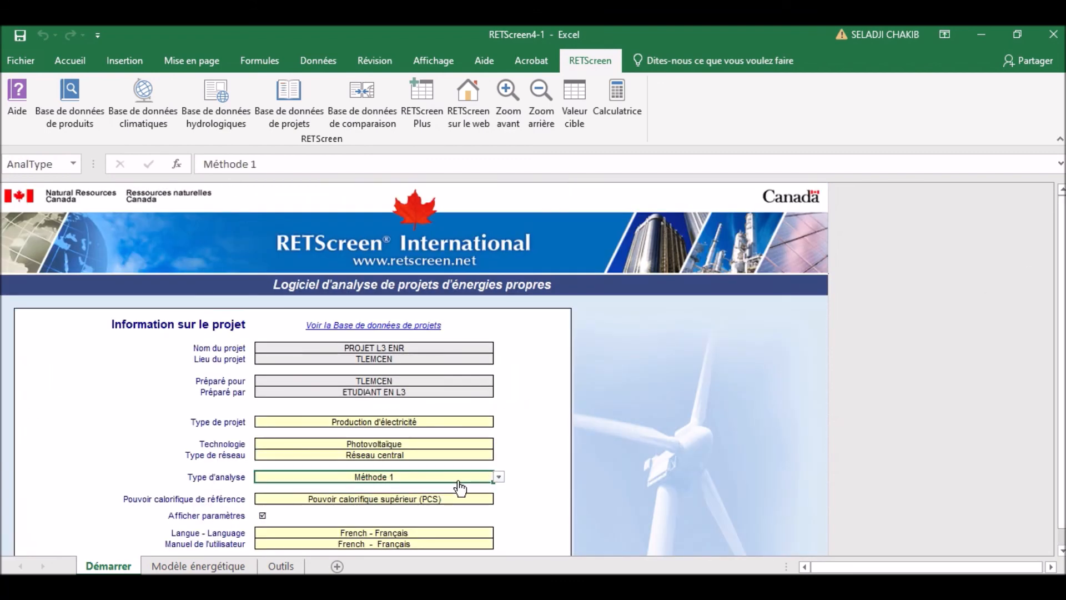
{"action": "left_click", "coordinate": [499, 476]}
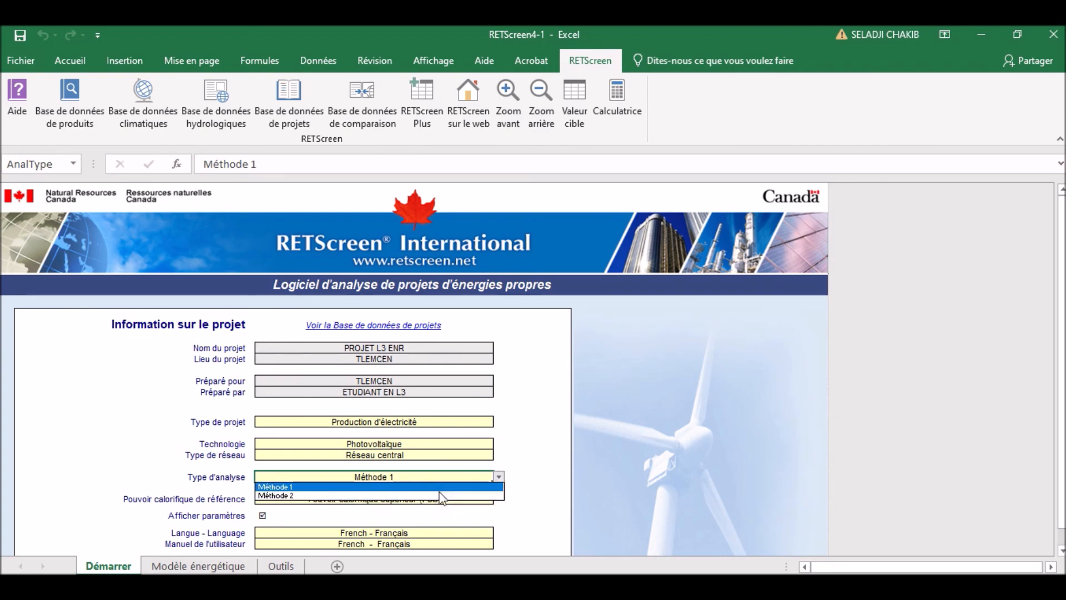
{"action": "left_click", "coordinate": [442, 495]}
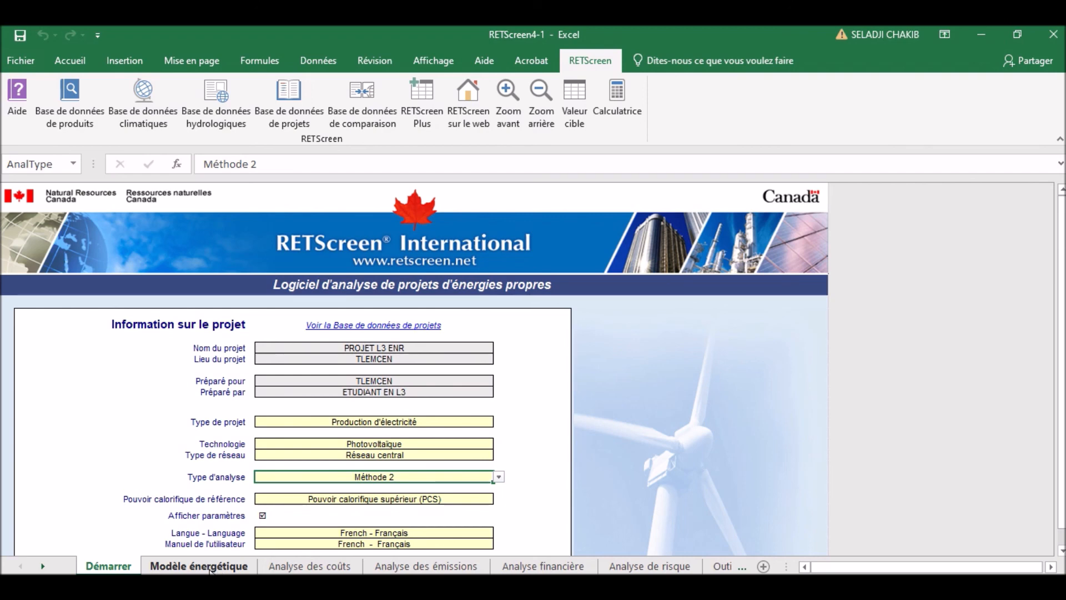
Step: Review the Modèle énergétique, Analyse des coûts, Analyse des émissions, Analyse financière and Analyse de risque sheets, and return to the Démarrer sheet
{"action": "left_click", "coordinate": [209, 566]}
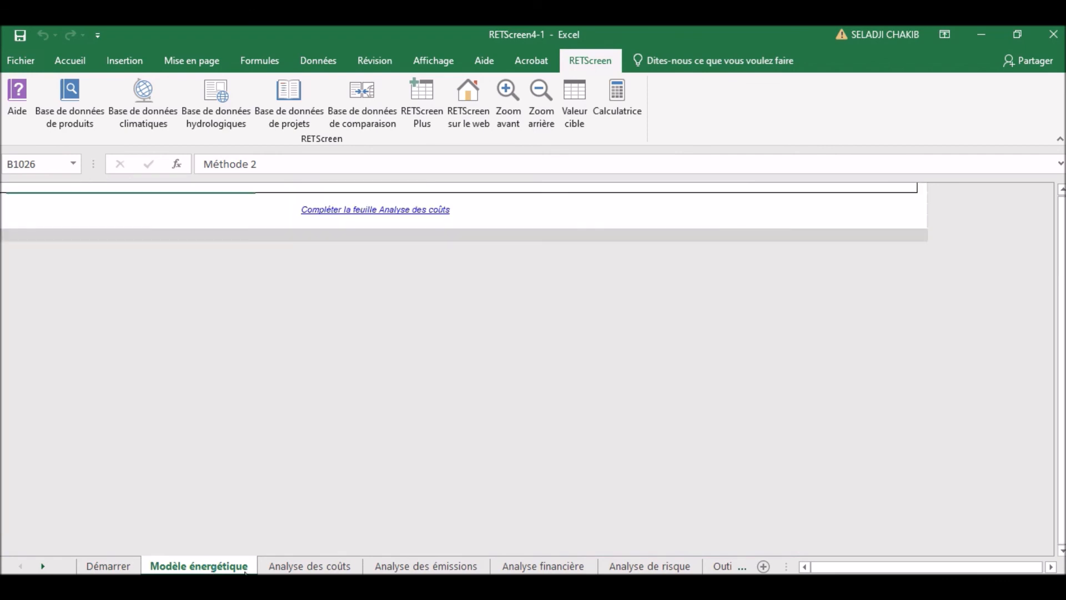
{"action": "left_click", "coordinate": [290, 566]}
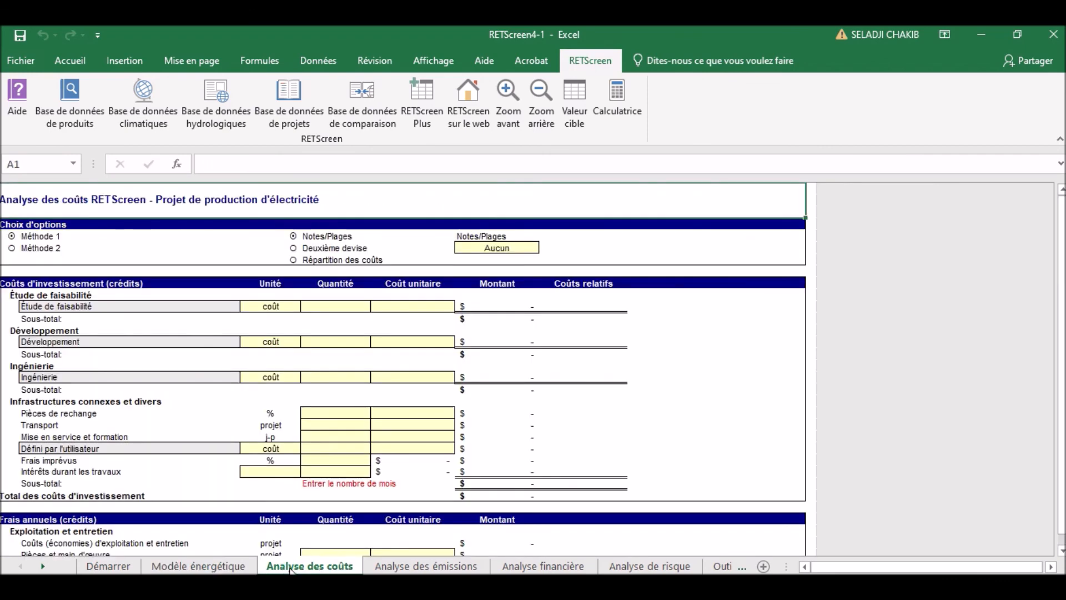
{"action": "left_click", "coordinate": [391, 566]}
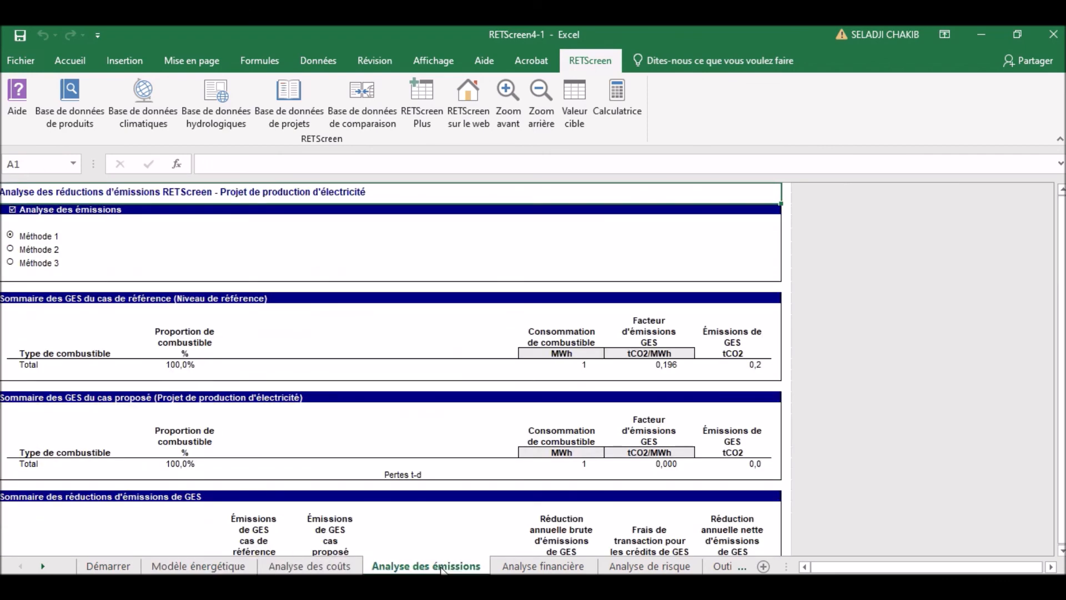
{"action": "left_click", "coordinate": [518, 567]}
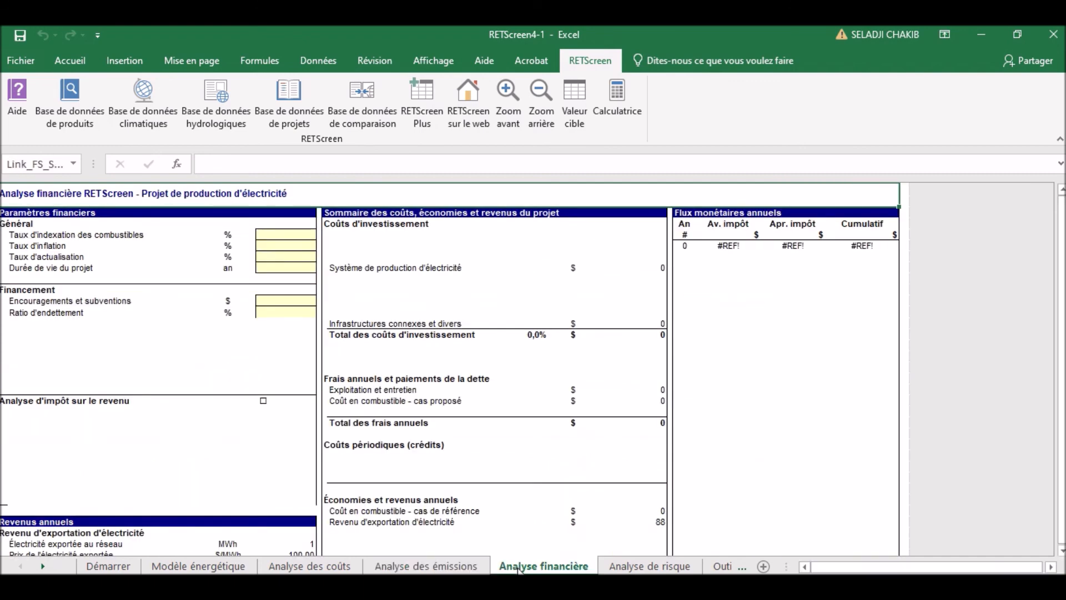
{"action": "left_click", "coordinate": [661, 567]}
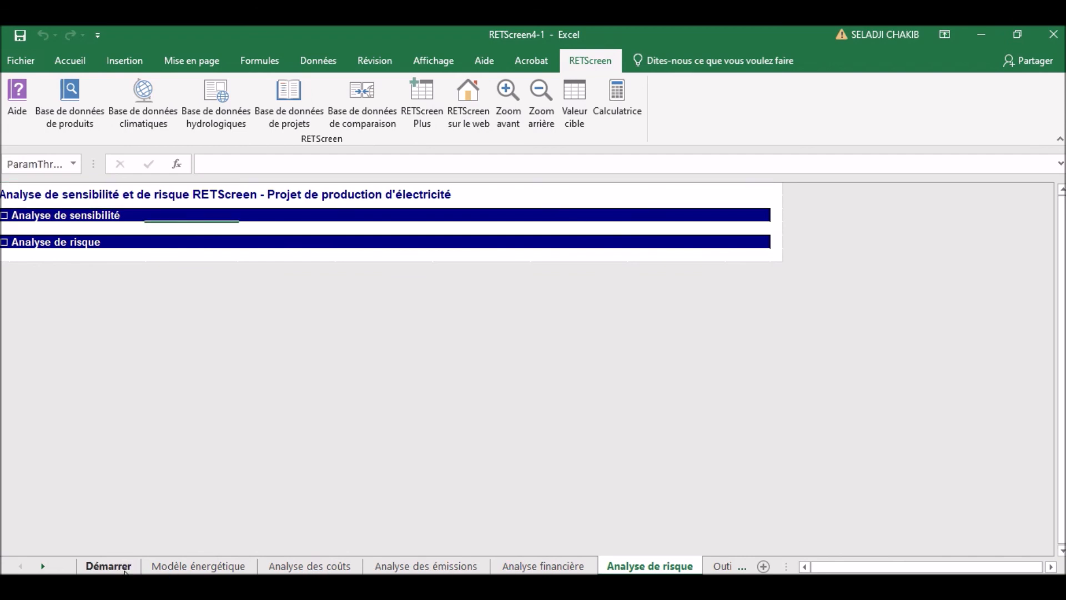
{"action": "left_click", "coordinate": [125, 569]}
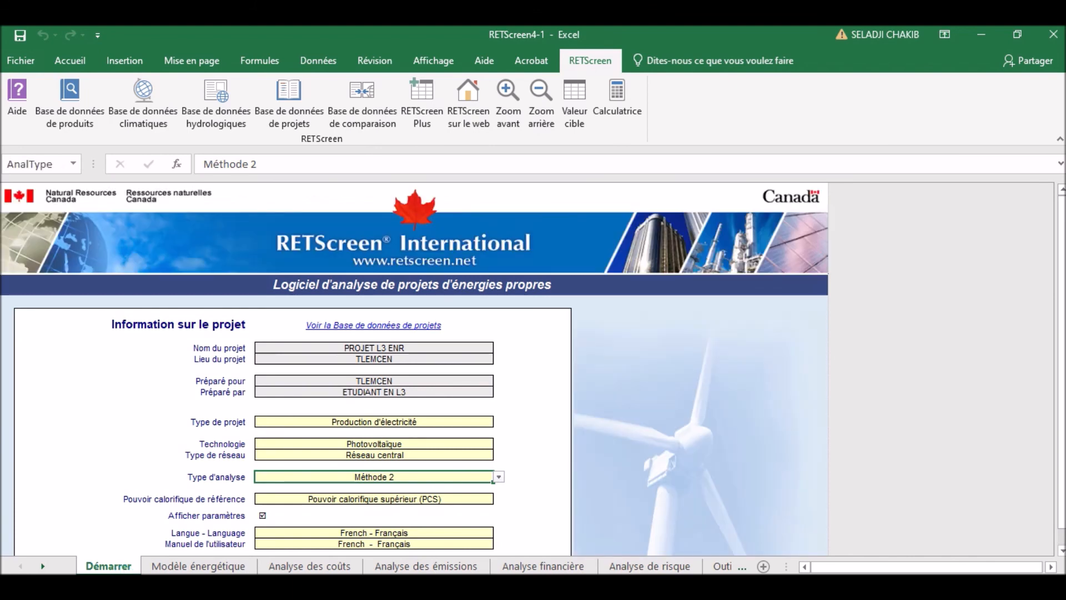